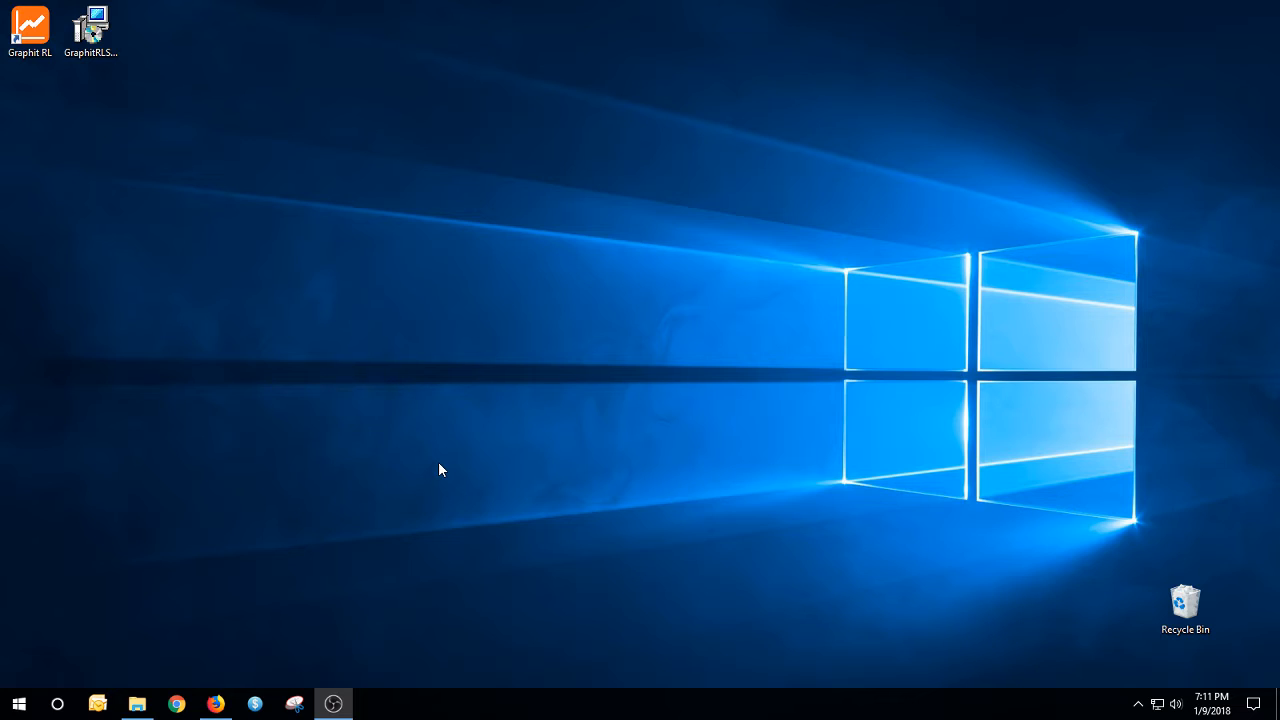
Launch Graphit RL and start it in trial mode.
double_click(33, 36)
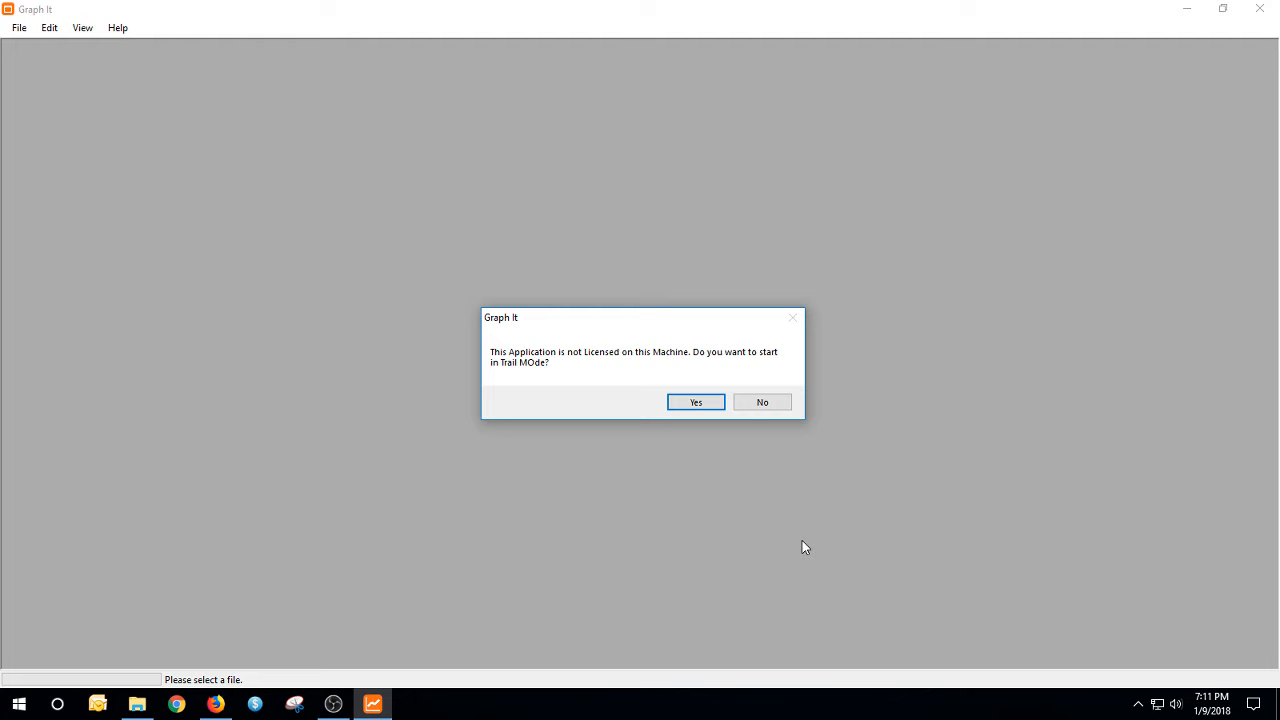
left_click(696, 403)
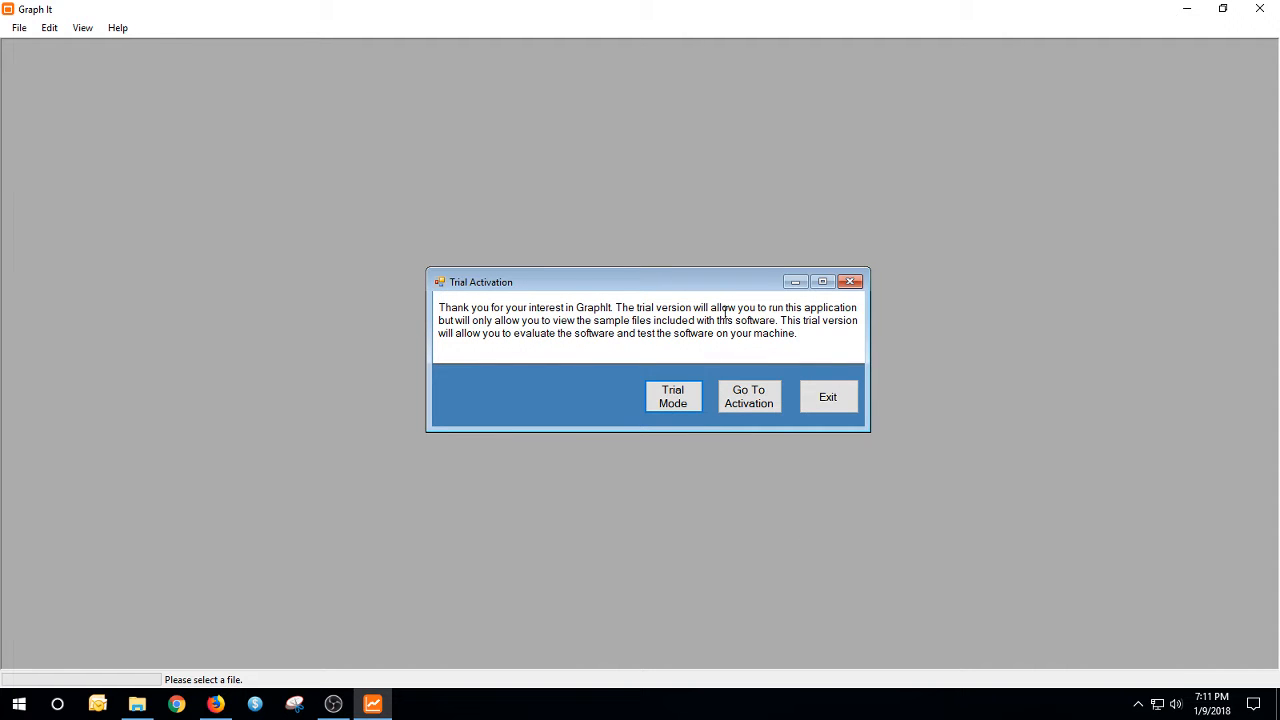
left_click(673, 400)
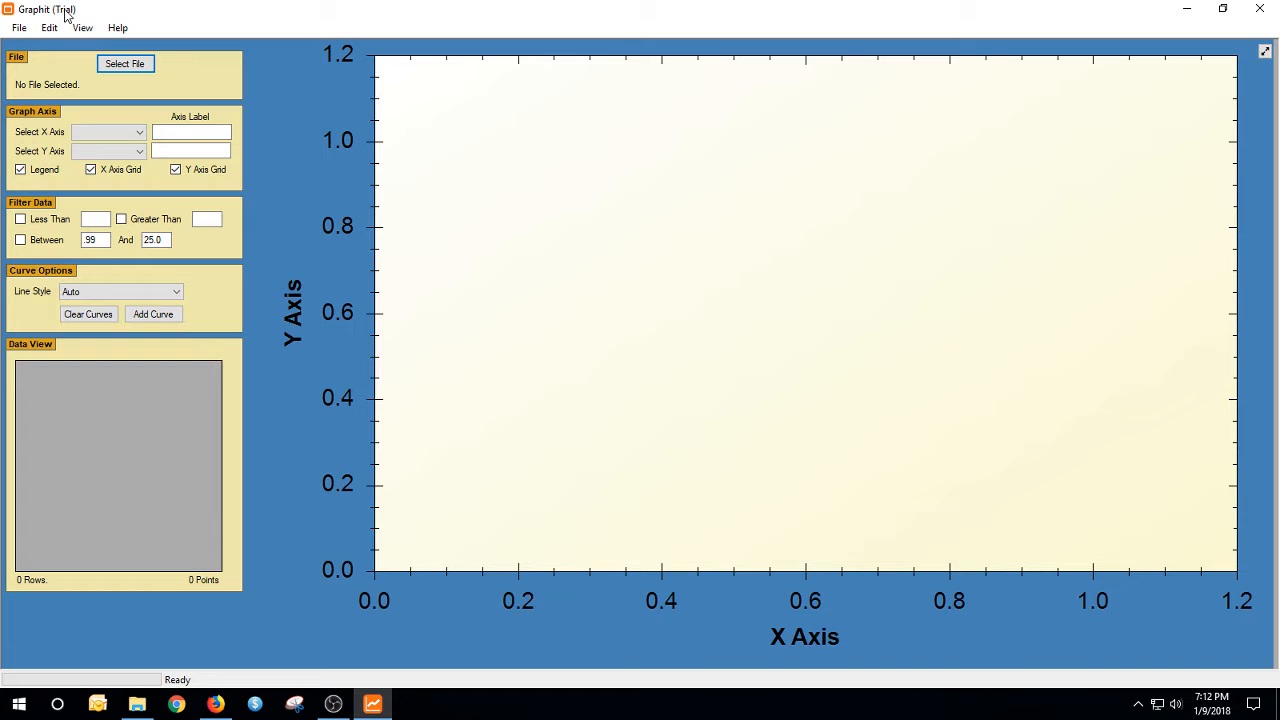
View the program's version and registration information, and close it again.
left_click(118, 28)
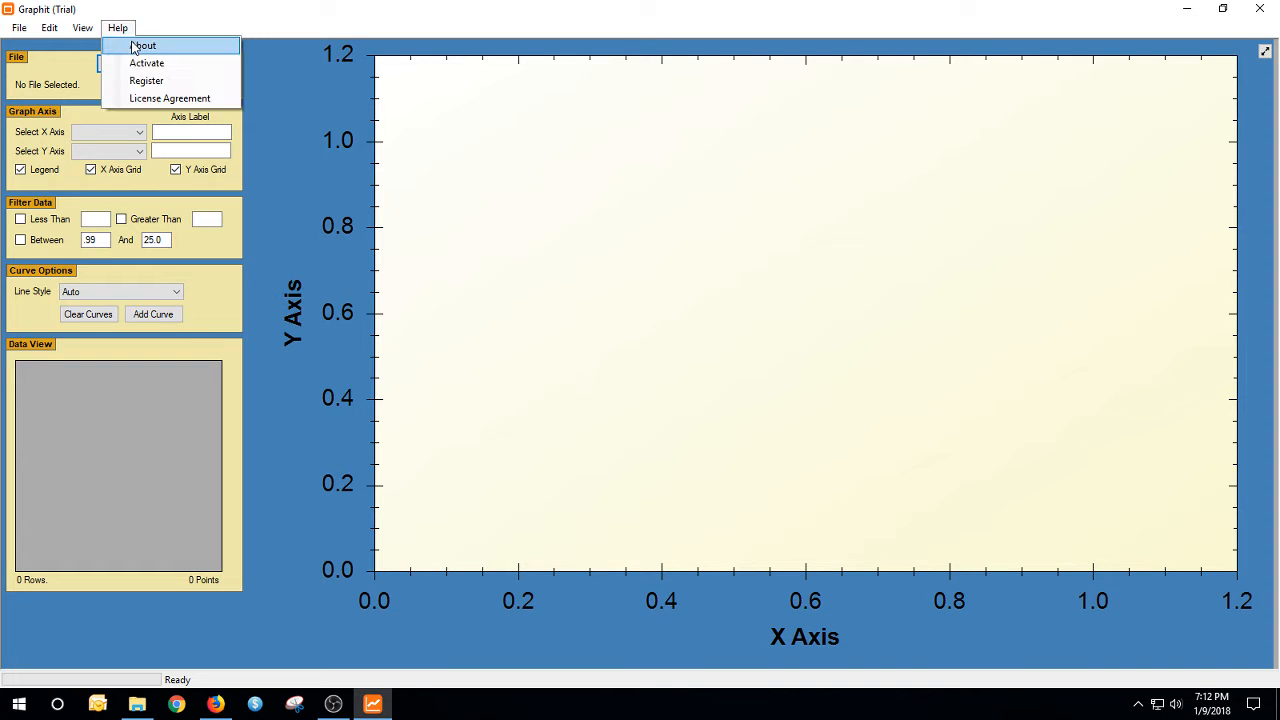
left_click(138, 46)
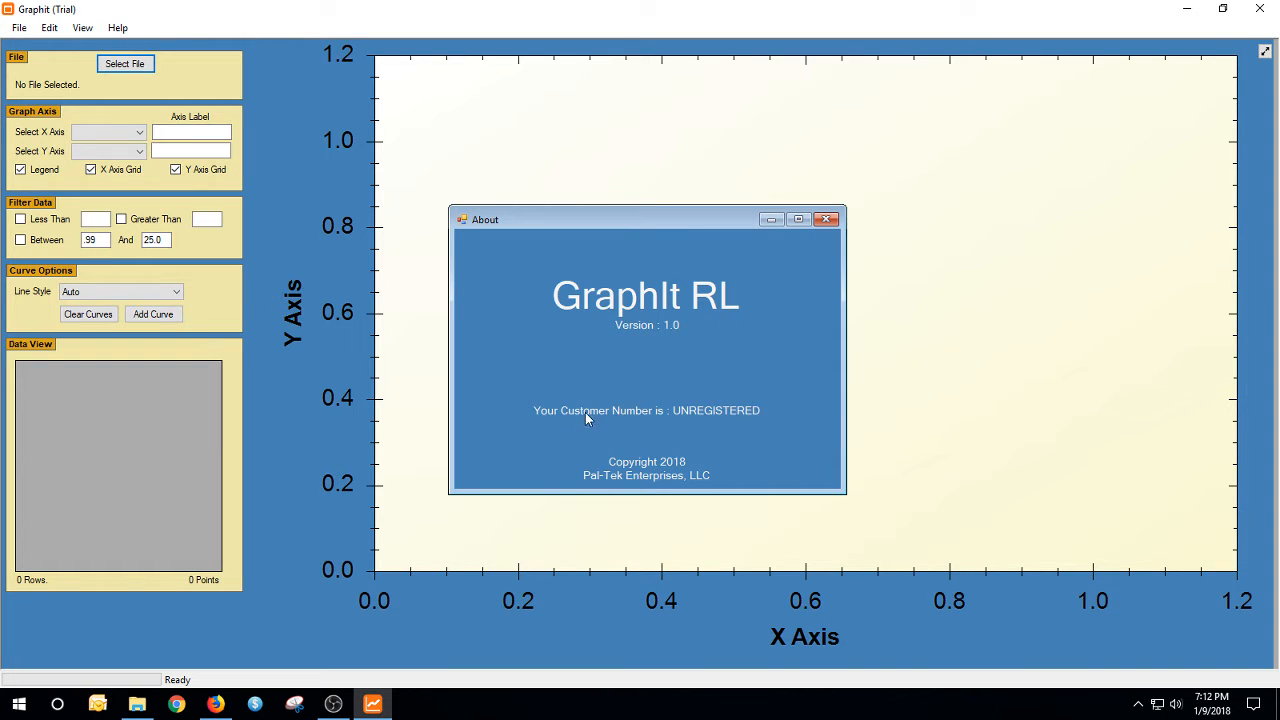
left_click(826, 219)
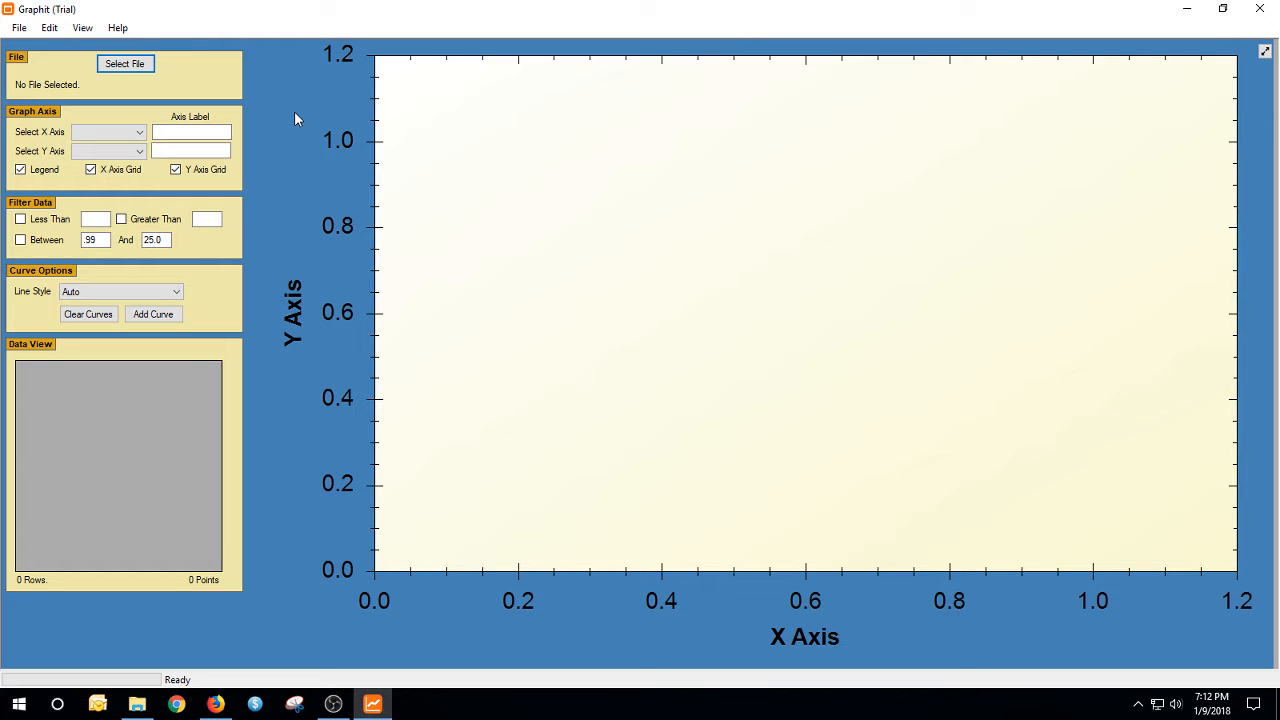
Load the data file Sample1.csv from the Graphit RL samples folder.
left_click(128, 68)
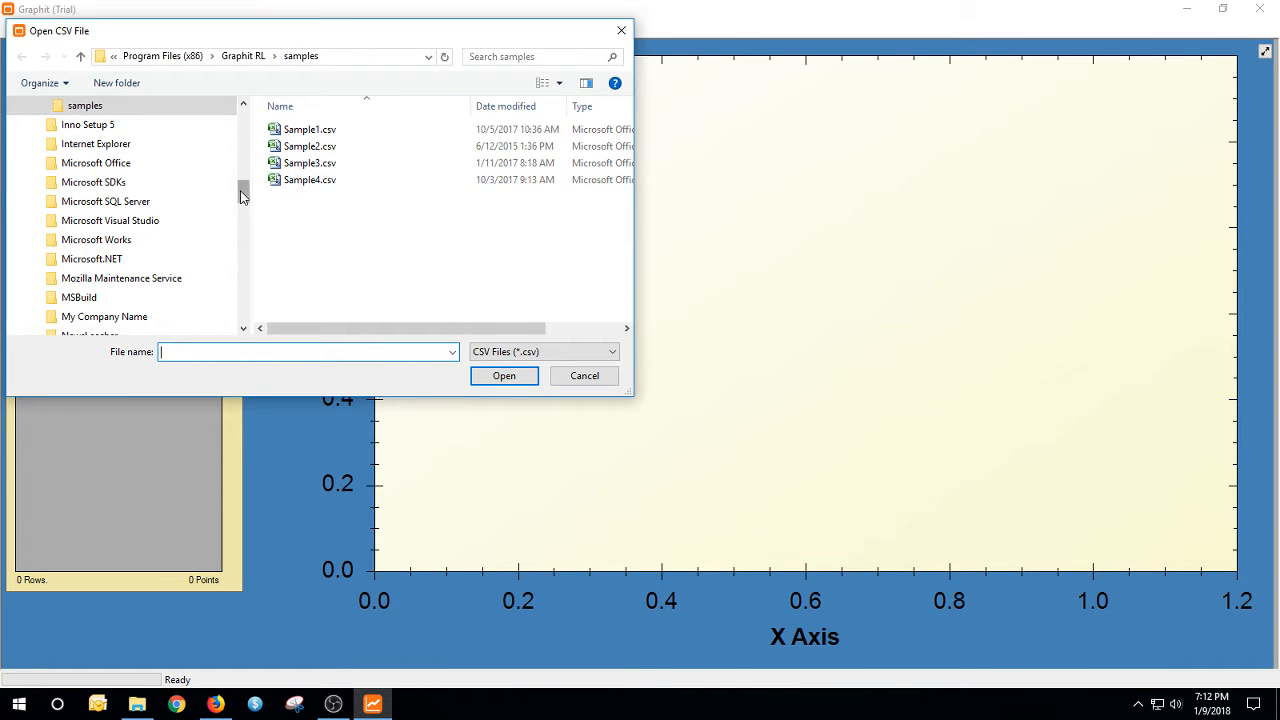
left_click_drag(243, 192, 243, 178)
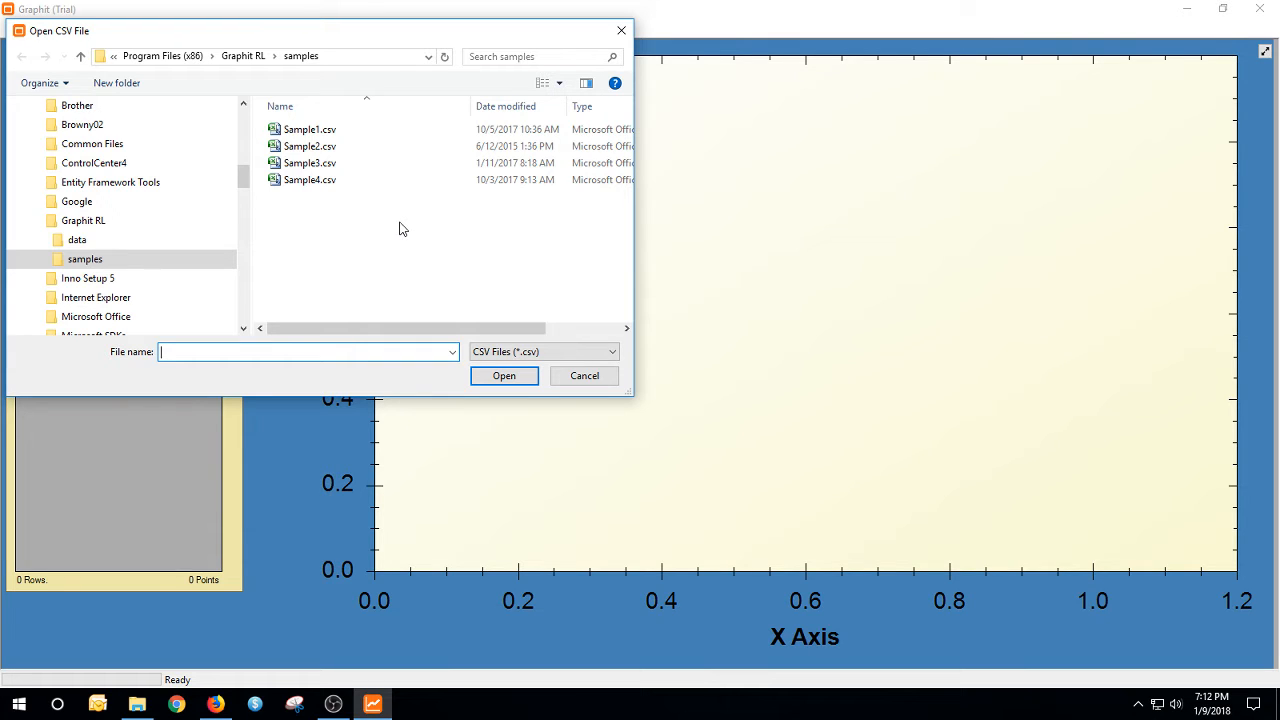
left_click(308, 133)
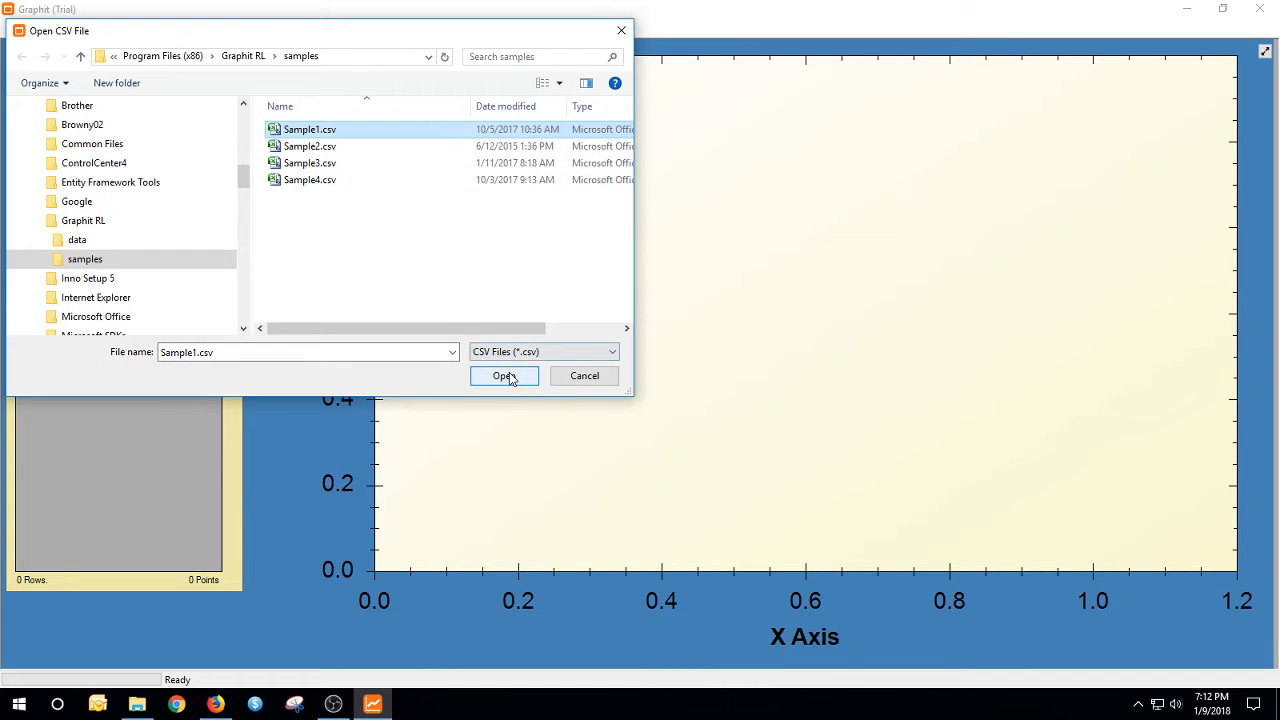
left_click(508, 377)
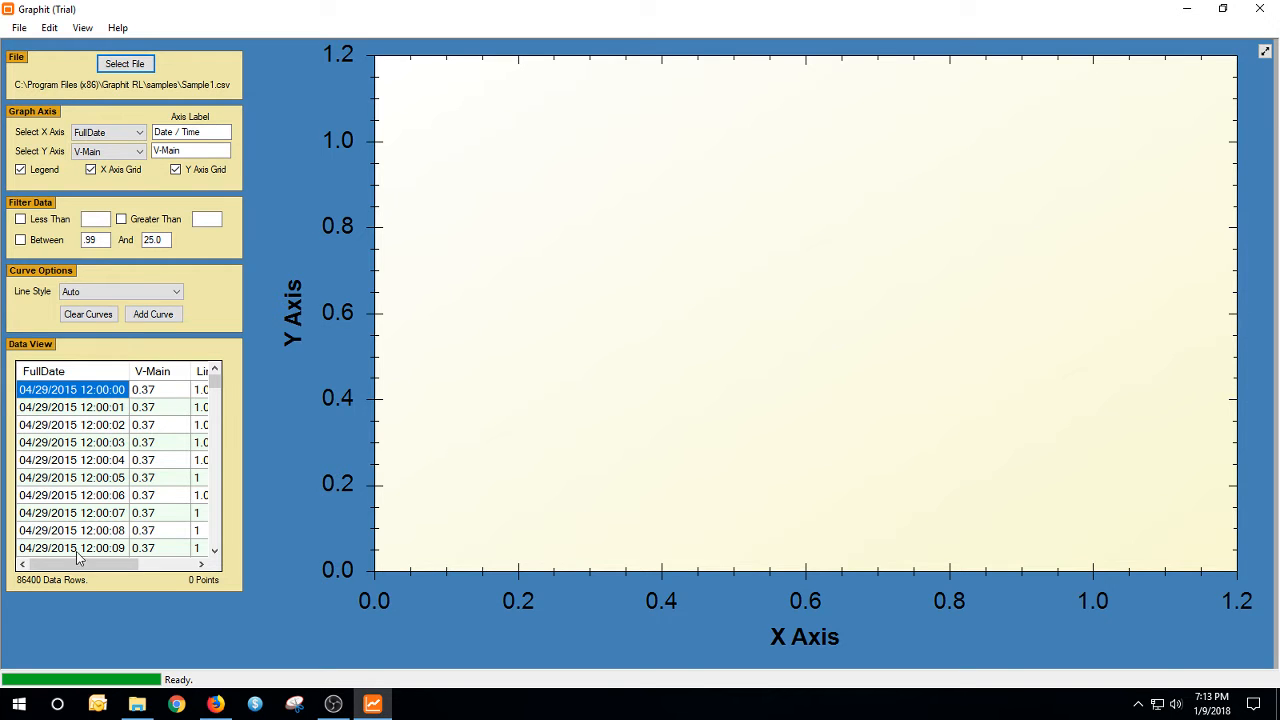
Look through the loaded data rows and plot Line 1 against FullDate as the first curve.
left_click_drag(214, 381, 204, 450)
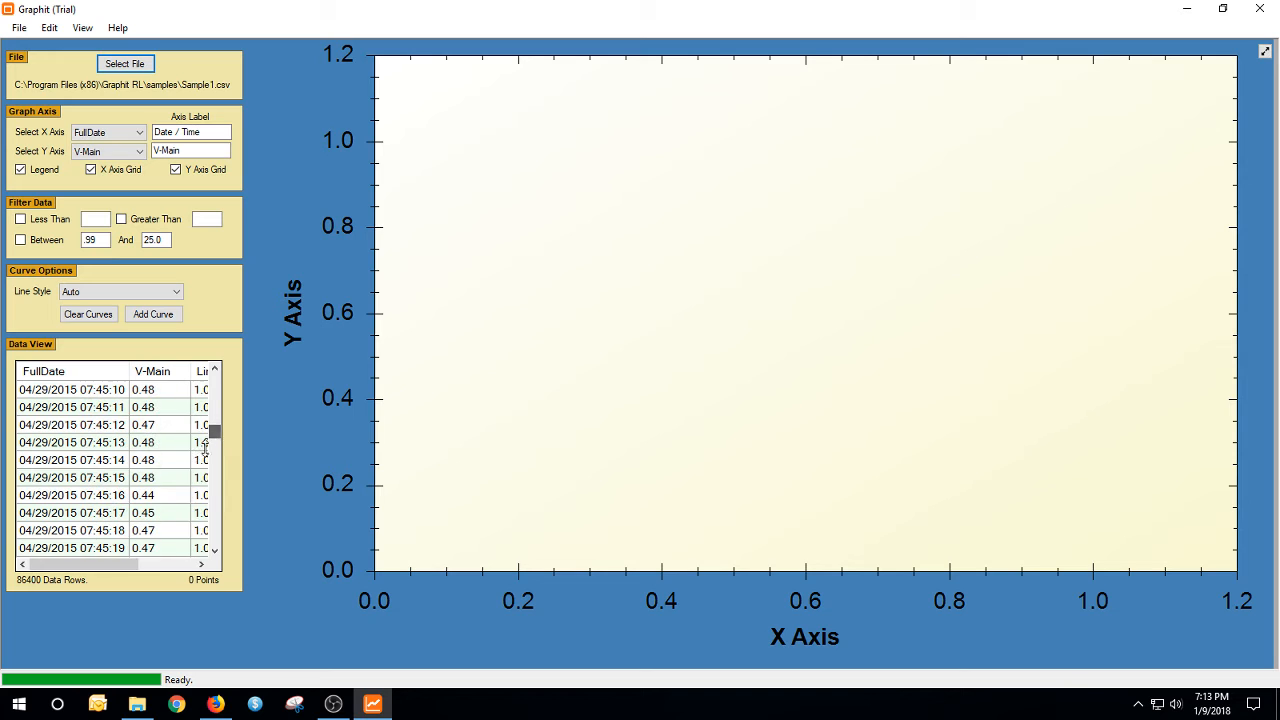
mouse_move(112, 566)
left_mouse_down()
mouse_move(175, 566)
mouse_move(112, 568)
left_mouse_up()
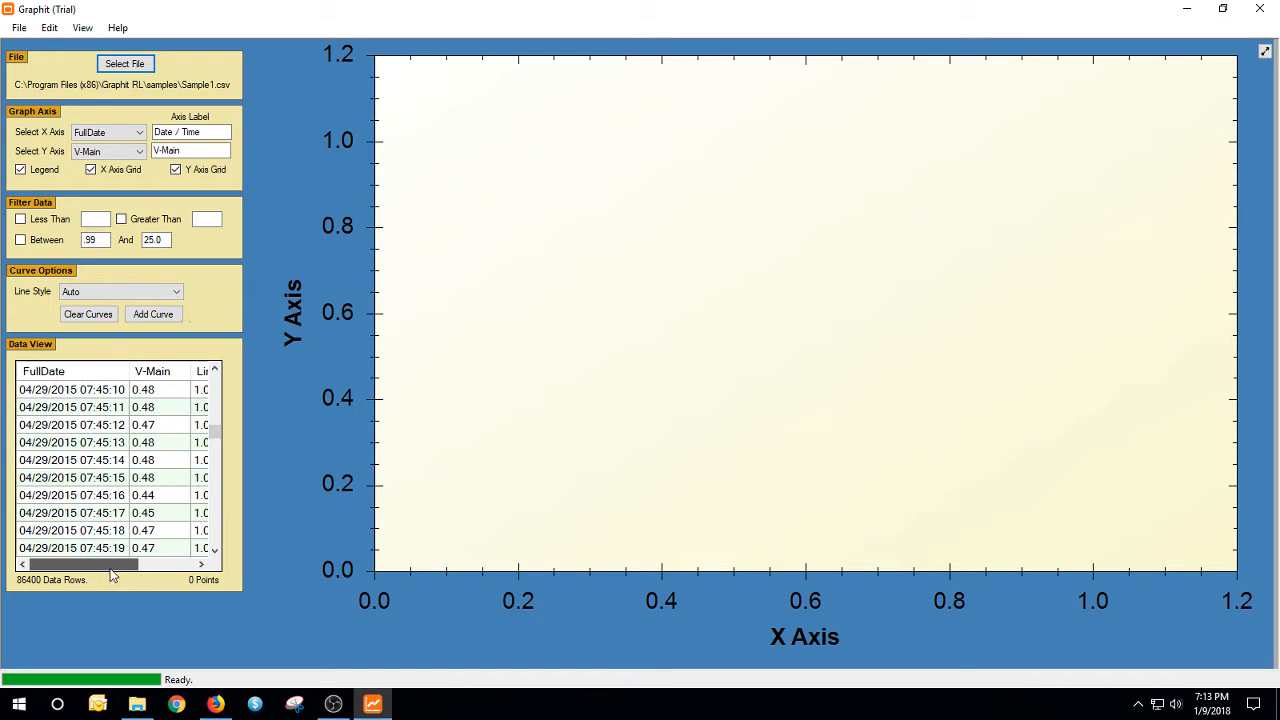
left_click_drag(214, 432, 211, 371)
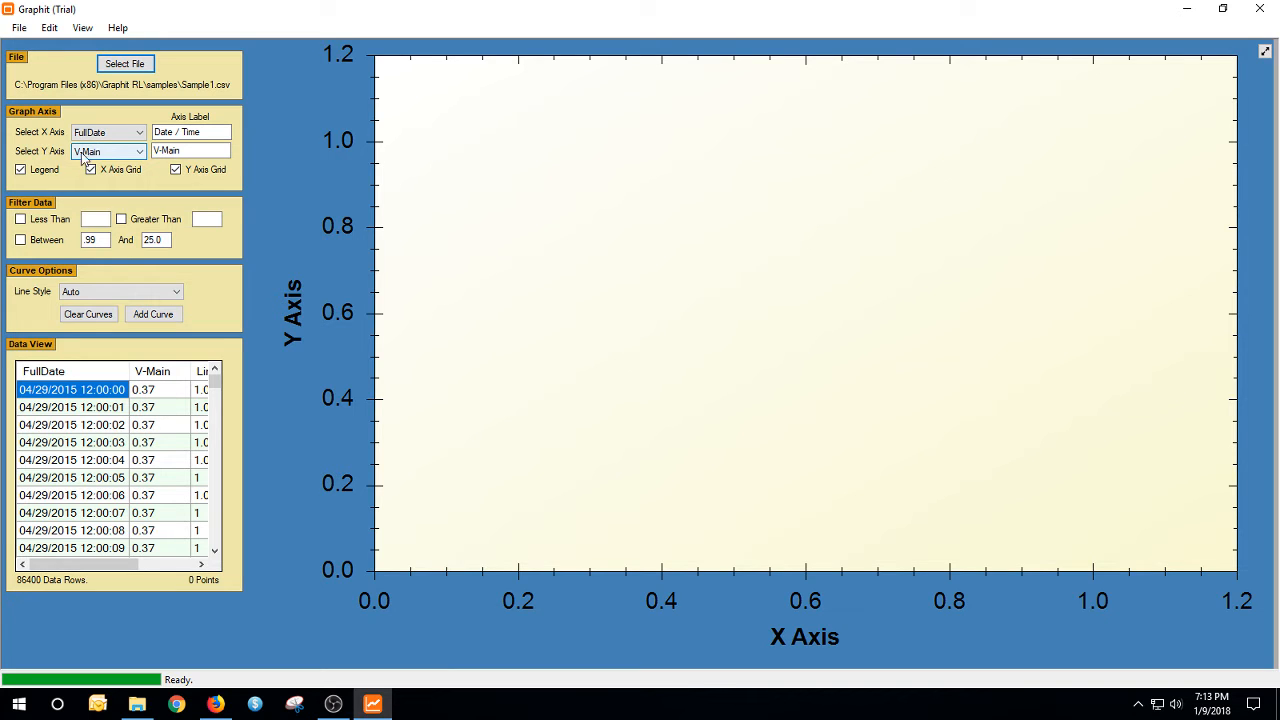
left_click(141, 152)
left_click(140, 195)
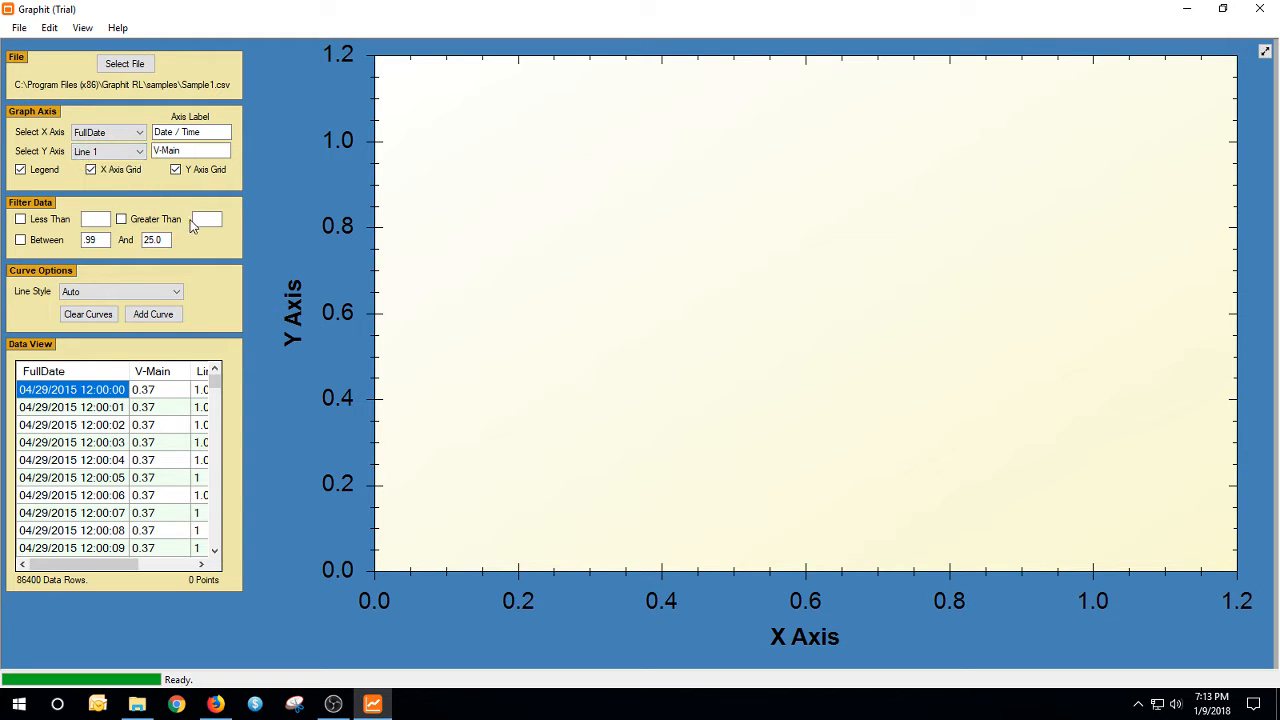
left_click(155, 316)
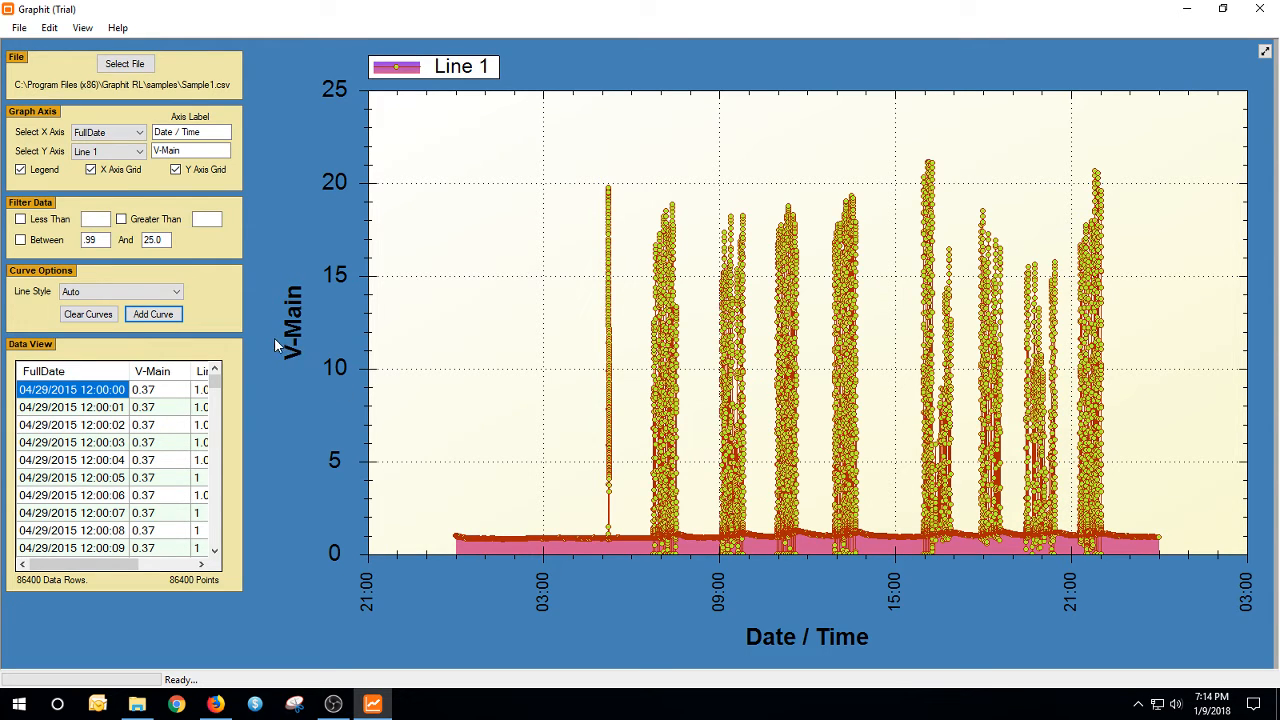
Add curves for Line 2 and V-Main to the same graph against FullDate.
left_click(139, 152)
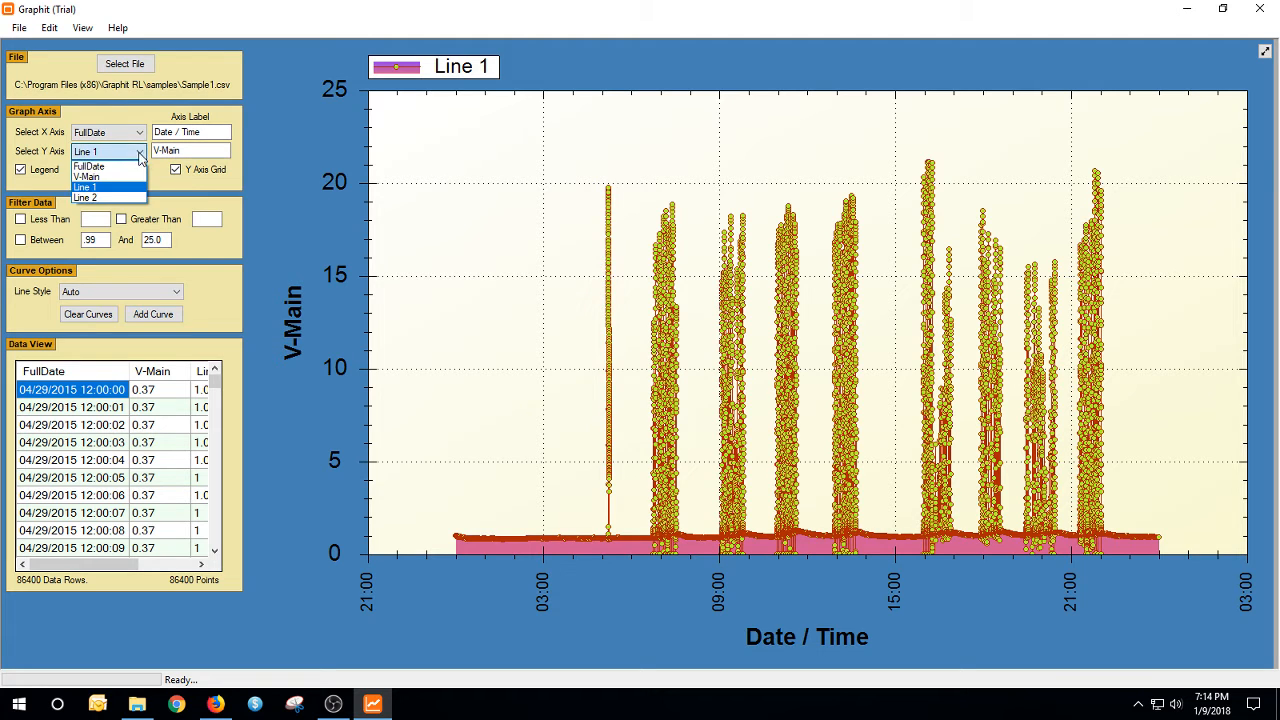
left_click(87, 198)
left_click(144, 316)
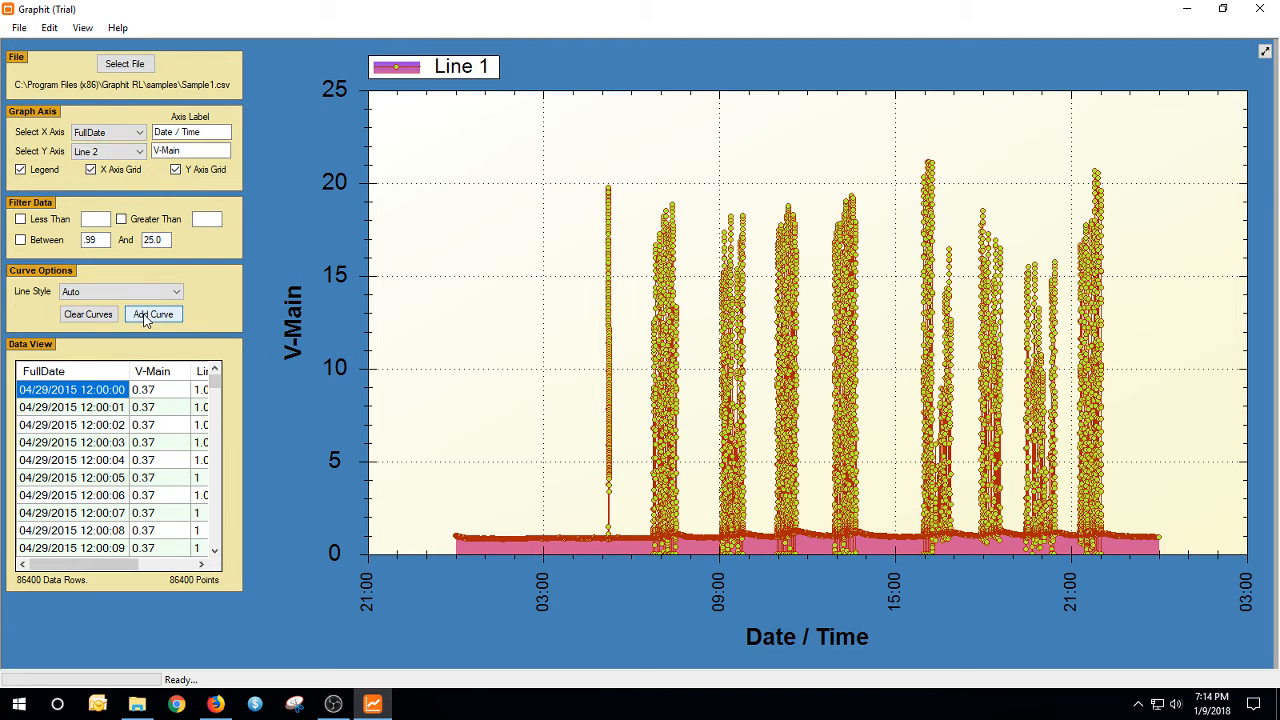
left_click(144, 316)
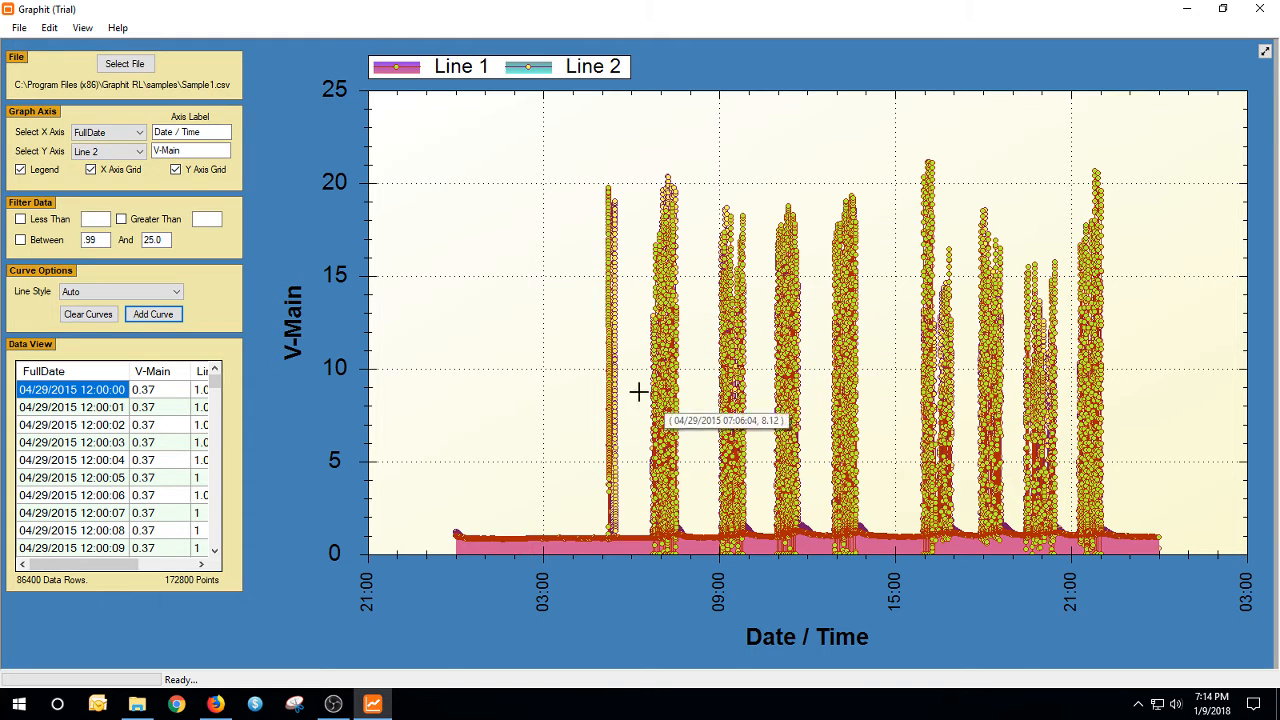
left_click(140, 152)
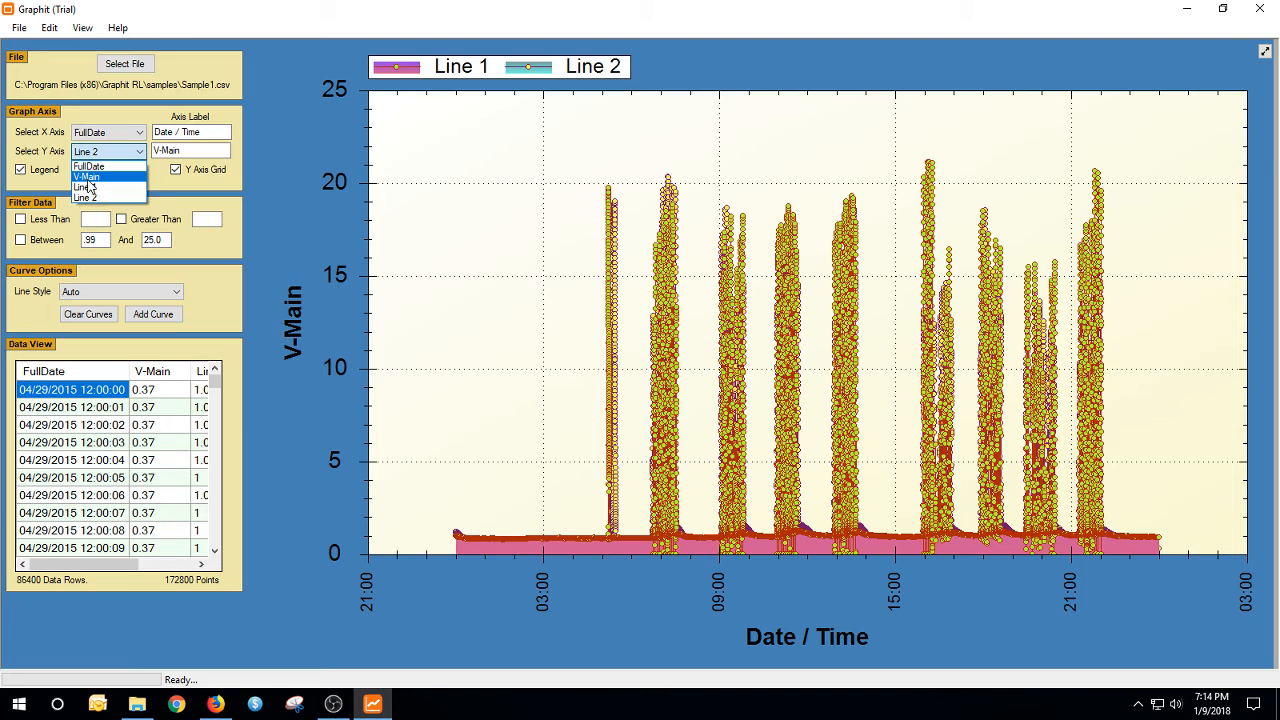
left_click(88, 177)
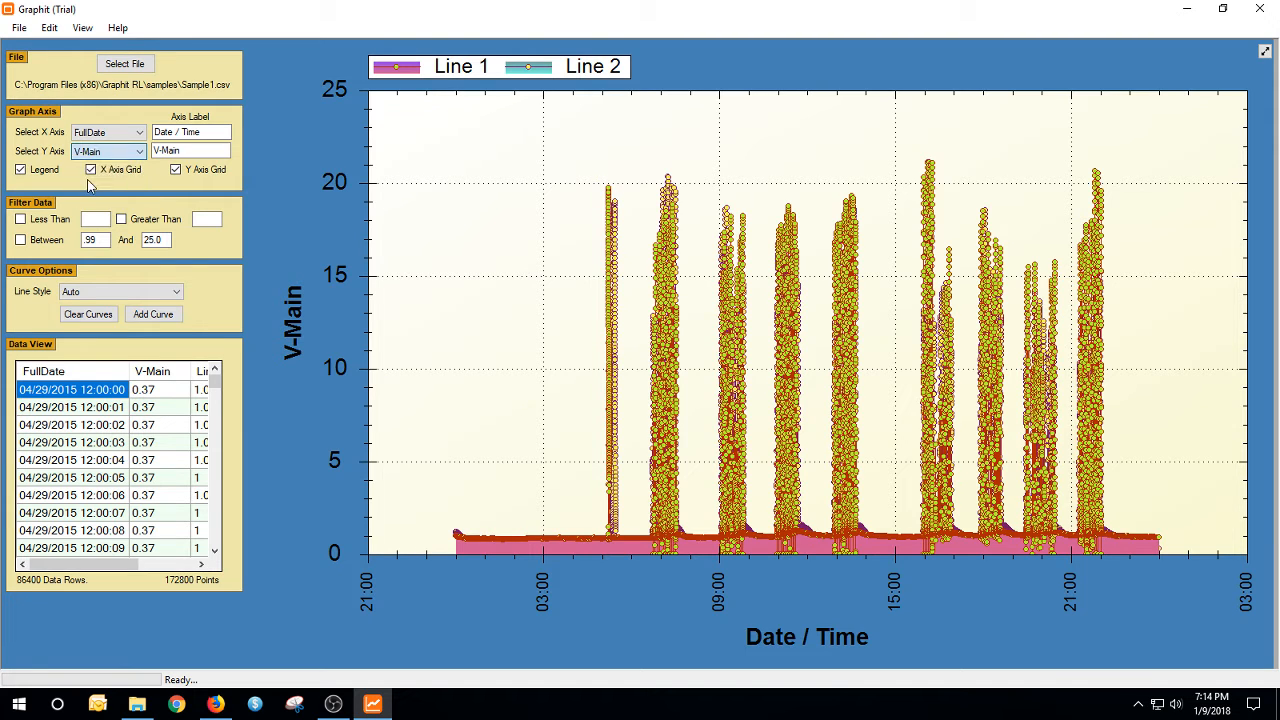
left_click(170, 320)
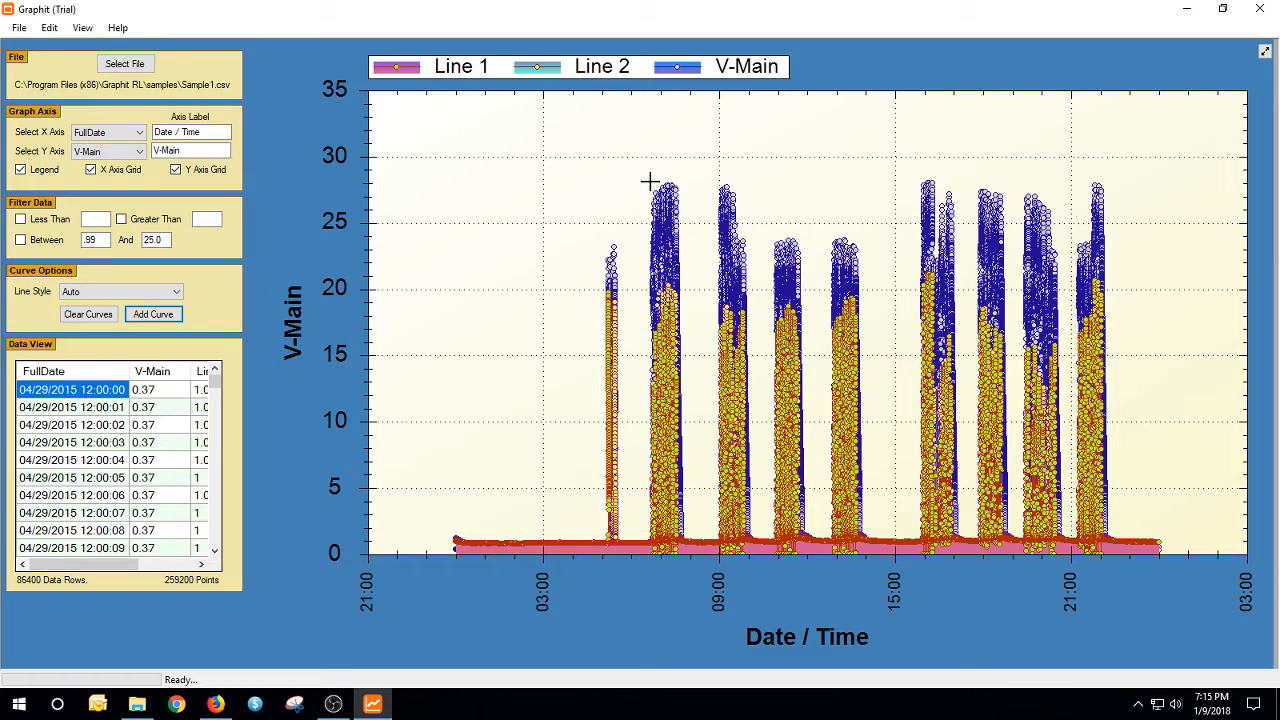
Zoom the graph in on the activity between about 06:39 and 06:58, narrowing to the Line 1 peak near 06:45:56.
left_click_drag(650, 182, 659, 553)
left_click_drag(660, 554, 660, 554)
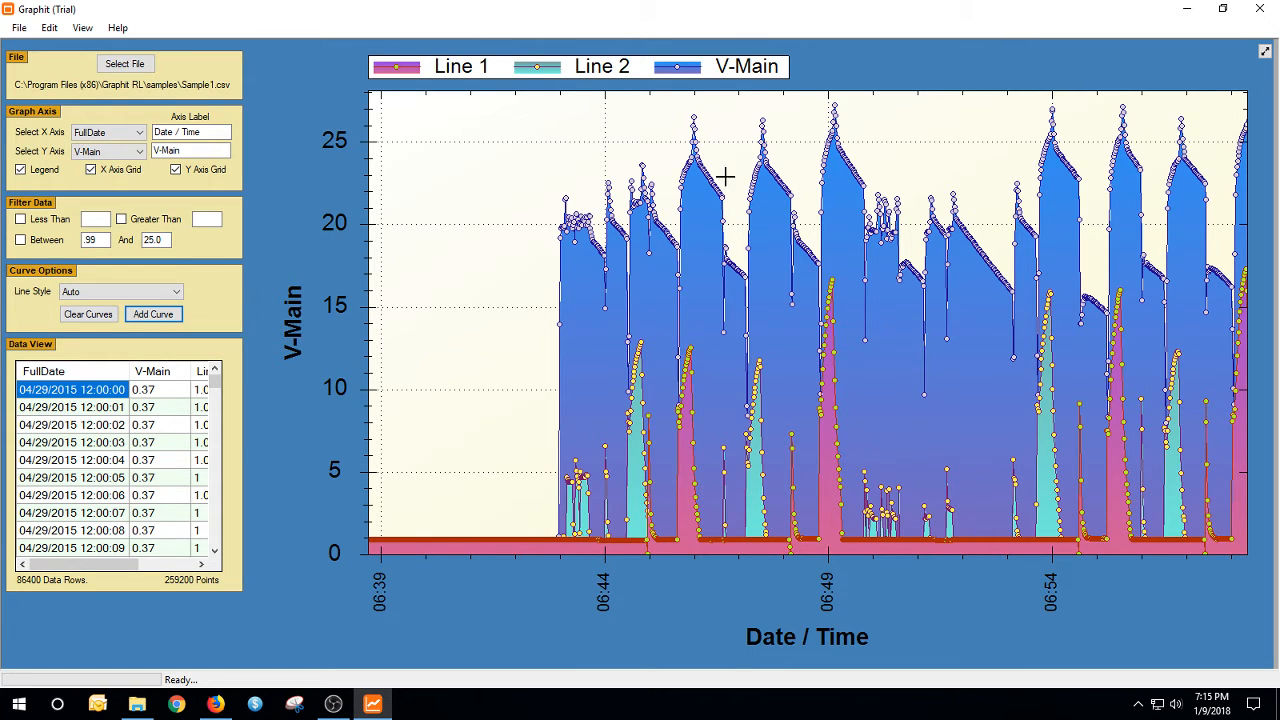
left_click_drag(728, 108, 728, 546)
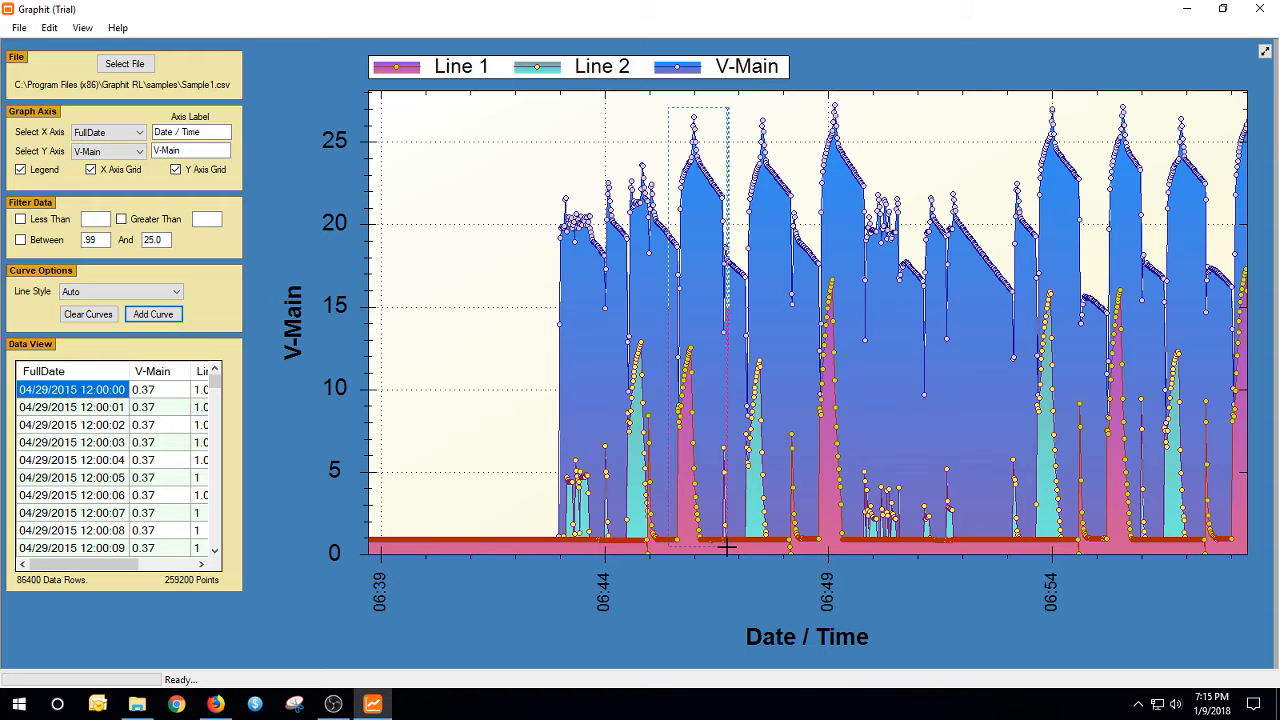
left_click_drag(727, 546, 728, 543)
Widen the time range around the Line 1 peak and follow the three curves along the time axis to about 06:54.
mouse_move(763, 391)
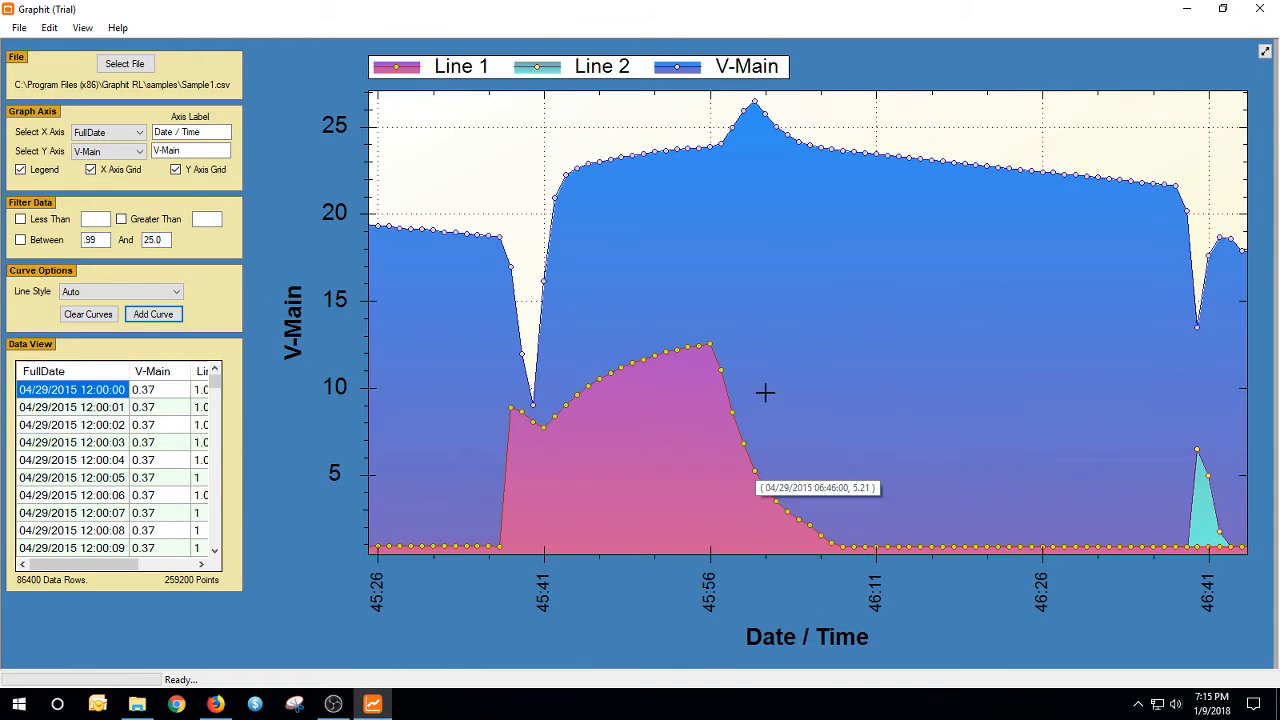
scroll(743, 376, "down", 5)
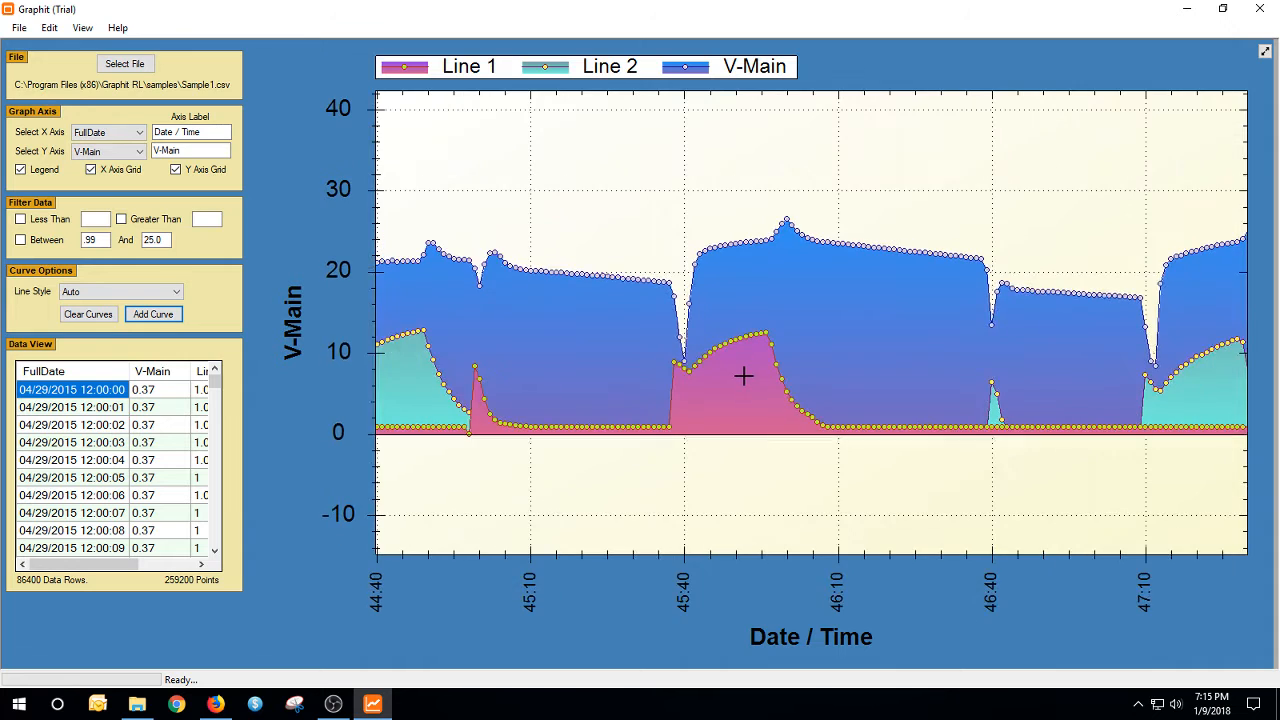
mouse_move(653, 357)
scroll(653, 357, "down", 1)
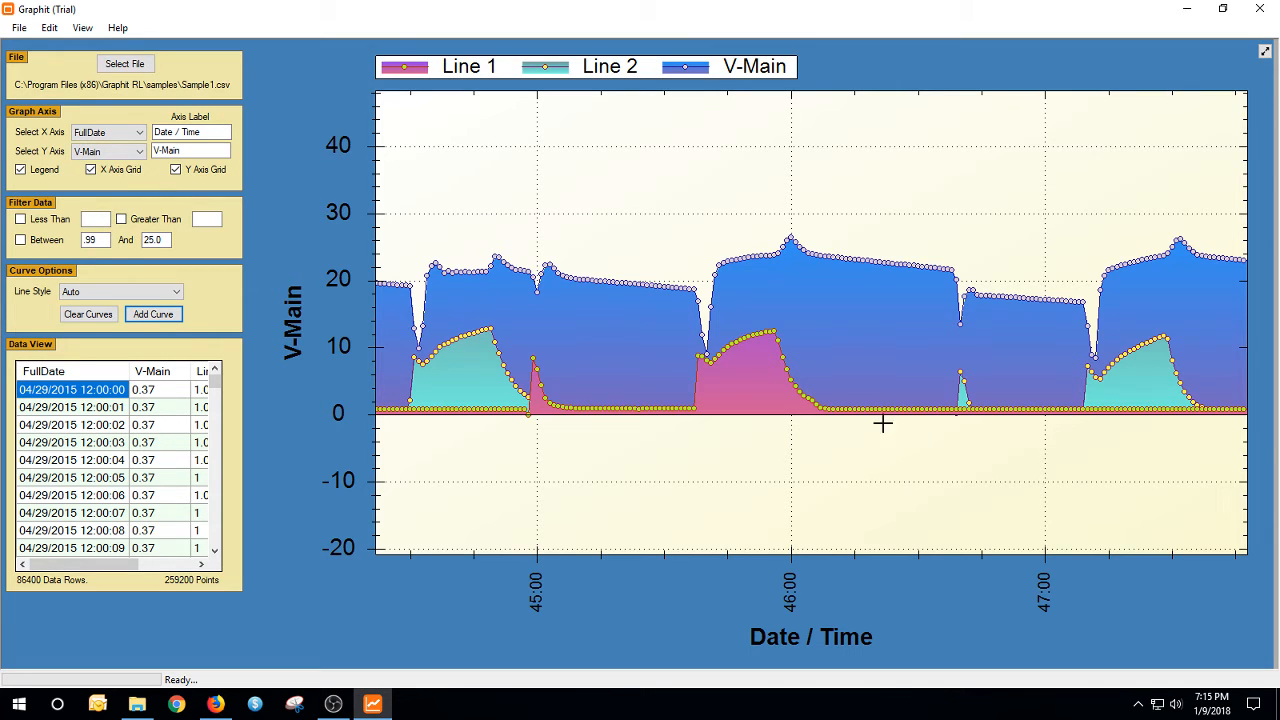
left_click_drag(634, 333, 886, 357)
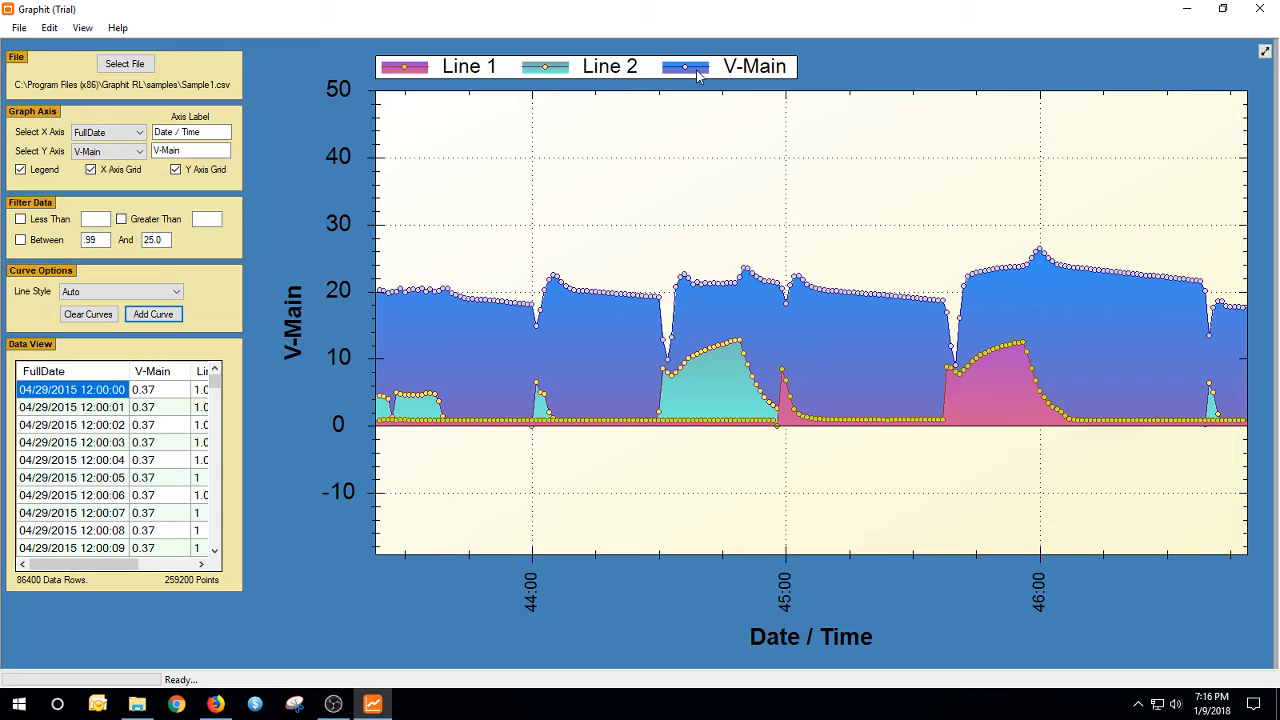
mouse_move(1043, 343)
left_click_drag(797, 363, 665, 341)
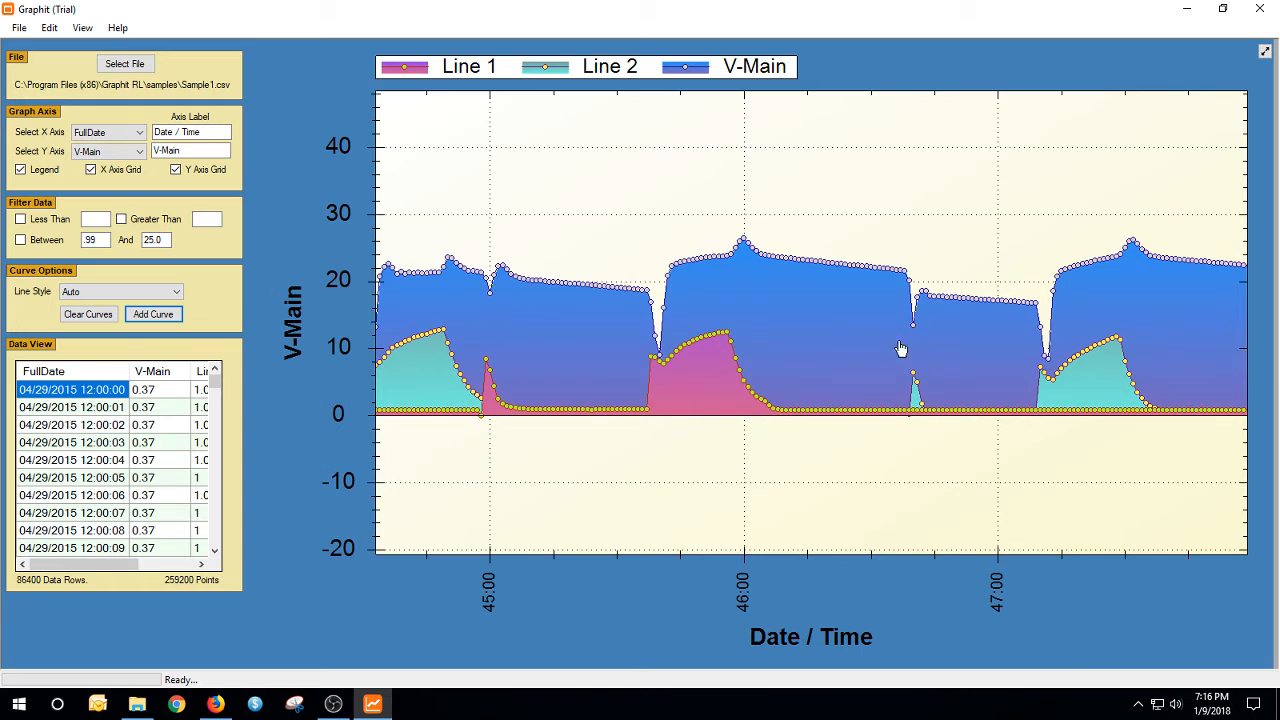
left_click_drag(900, 349, 571, 343)
left_click_drag(937, 334, 632, 326)
left_click_drag(965, 334, 545, 332)
left_click_drag(925, 320, 477, 318)
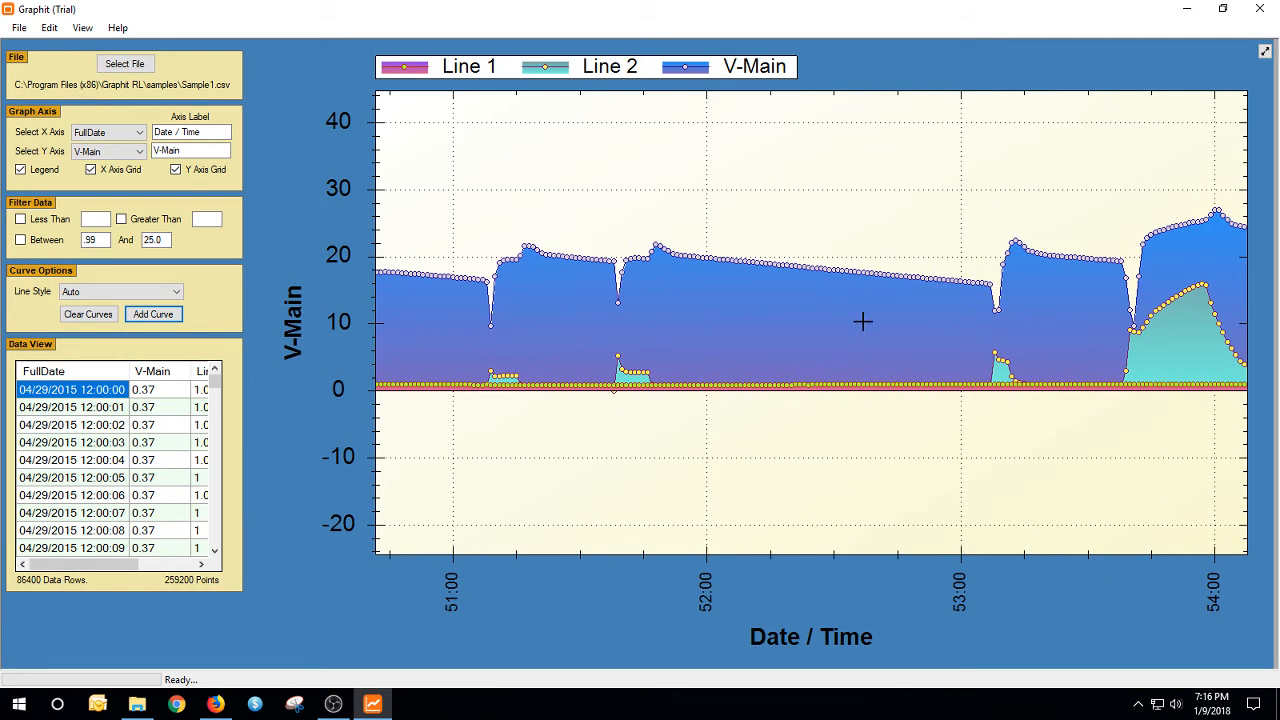
Examine the curves over a wider time range, following them to where V-Main levels off around 07:41.
scroll(831, 328, "down", 4)
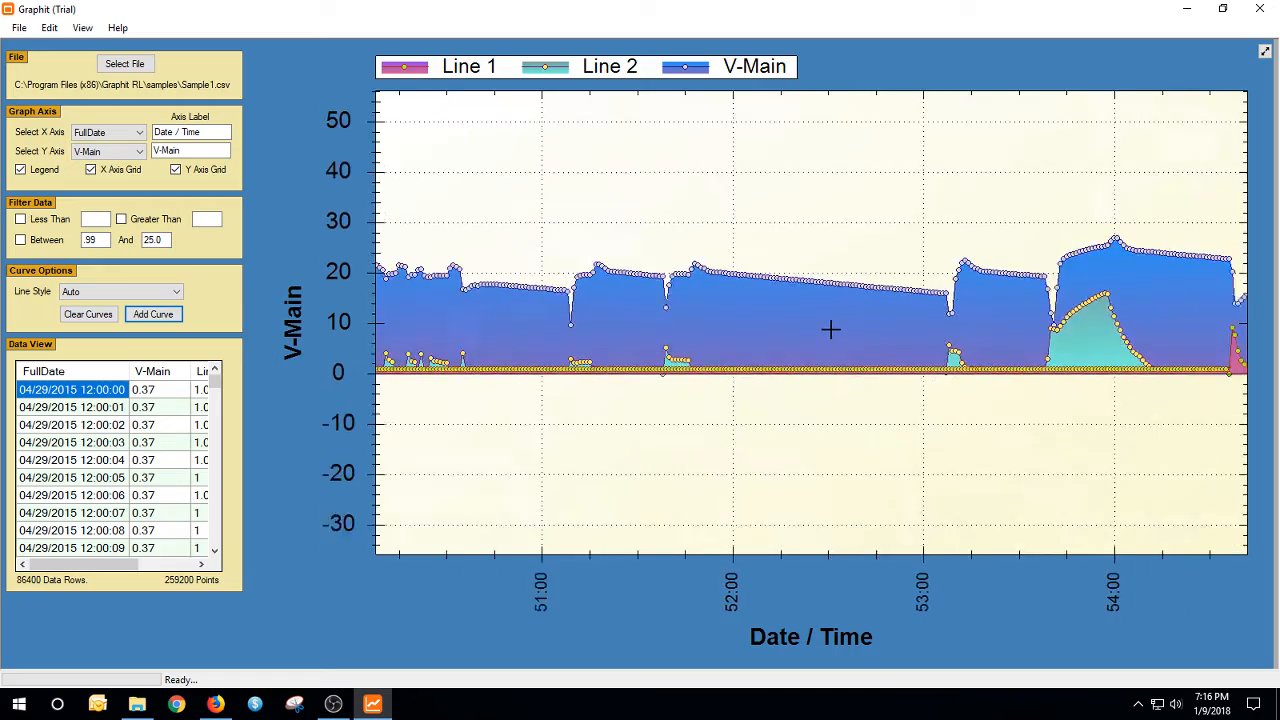
scroll(831, 328, "up", 1)
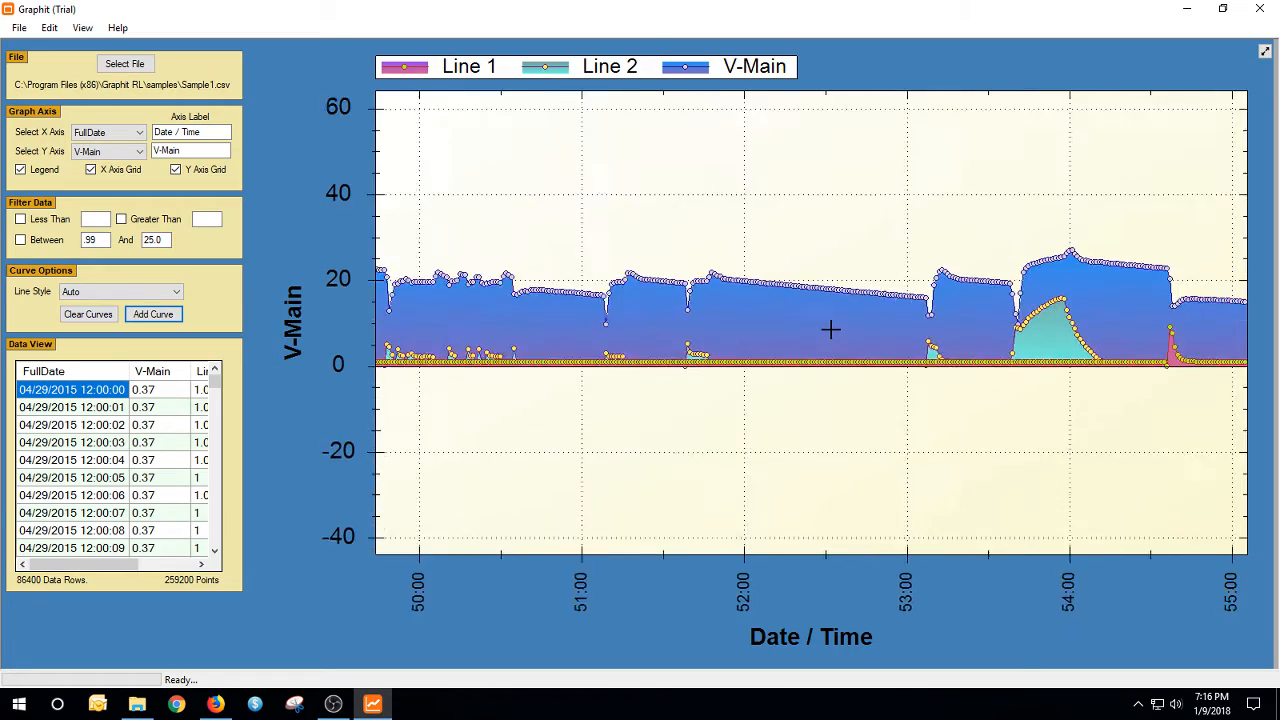
scroll(831, 328, "down", 2)
scroll(830, 328, "down", 2)
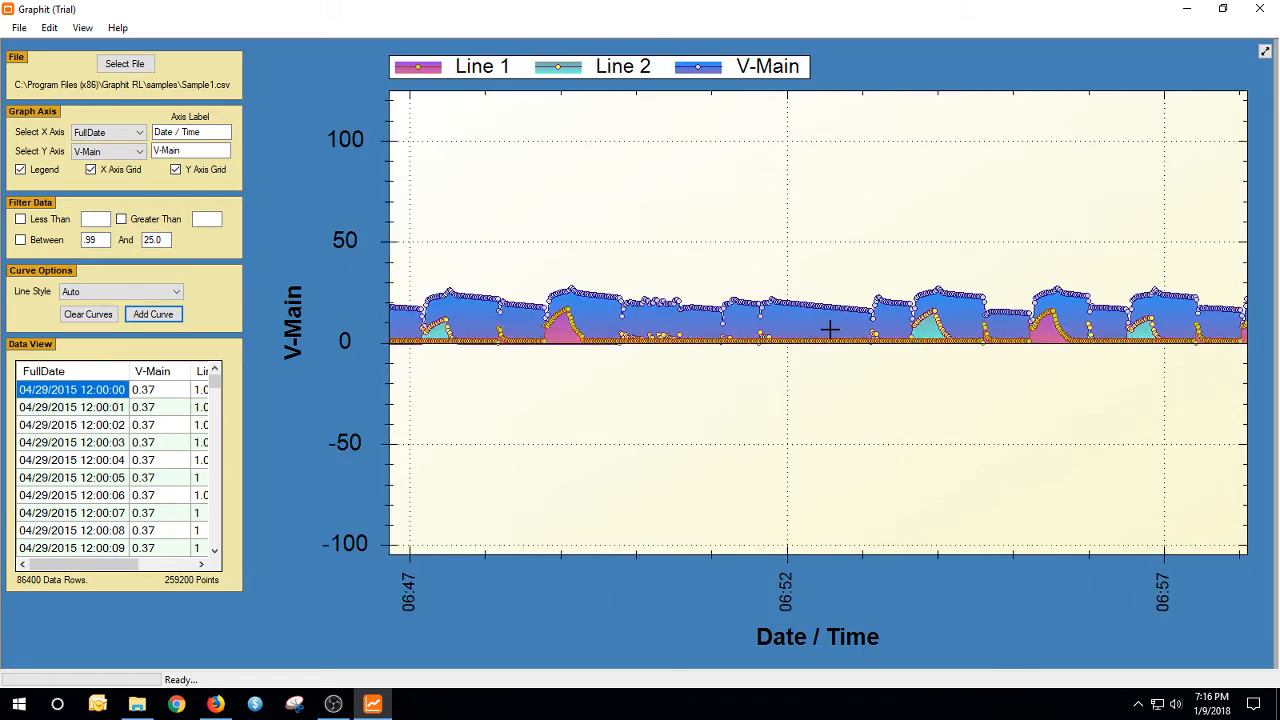
left_click_drag(912, 330, 620, 332)
left_click_drag(994, 328, 698, 333)
left_click_drag(1022, 328, 683, 331)
left_click_drag(1035, 320, 533, 326)
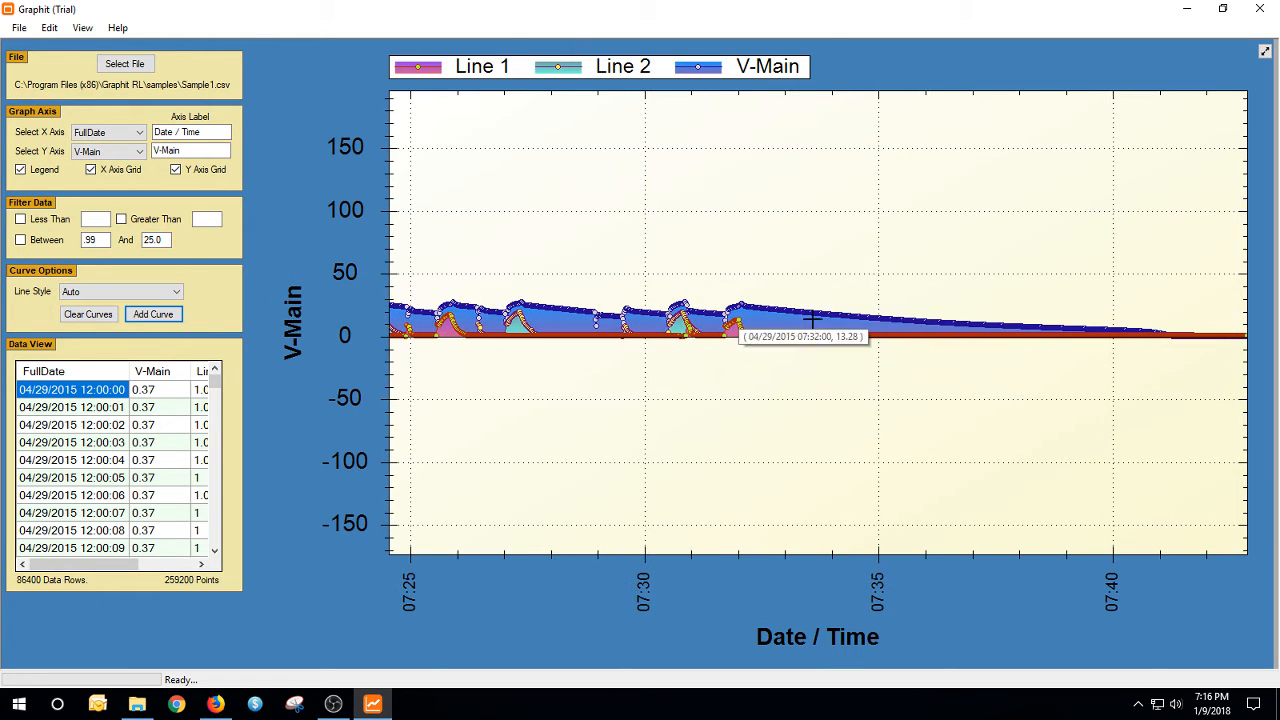
left_click_drag(957, 327, 693, 329)
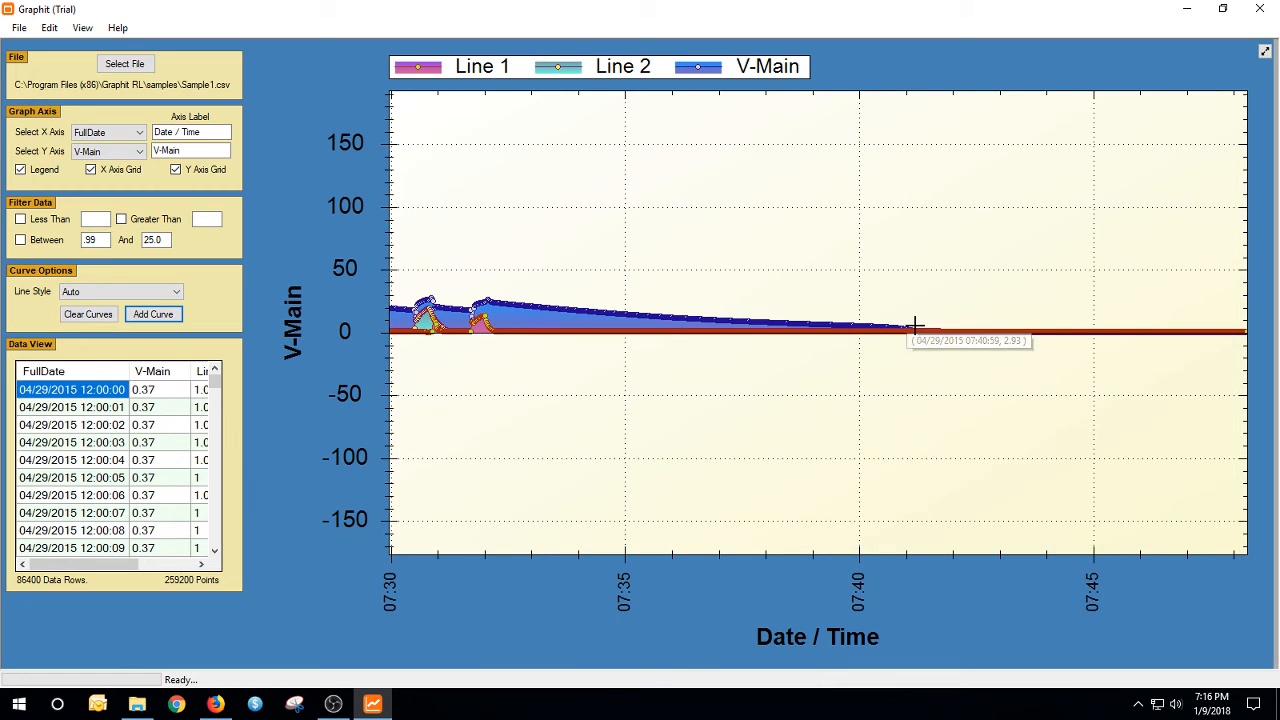
scroll(457, 327, "up", 2)
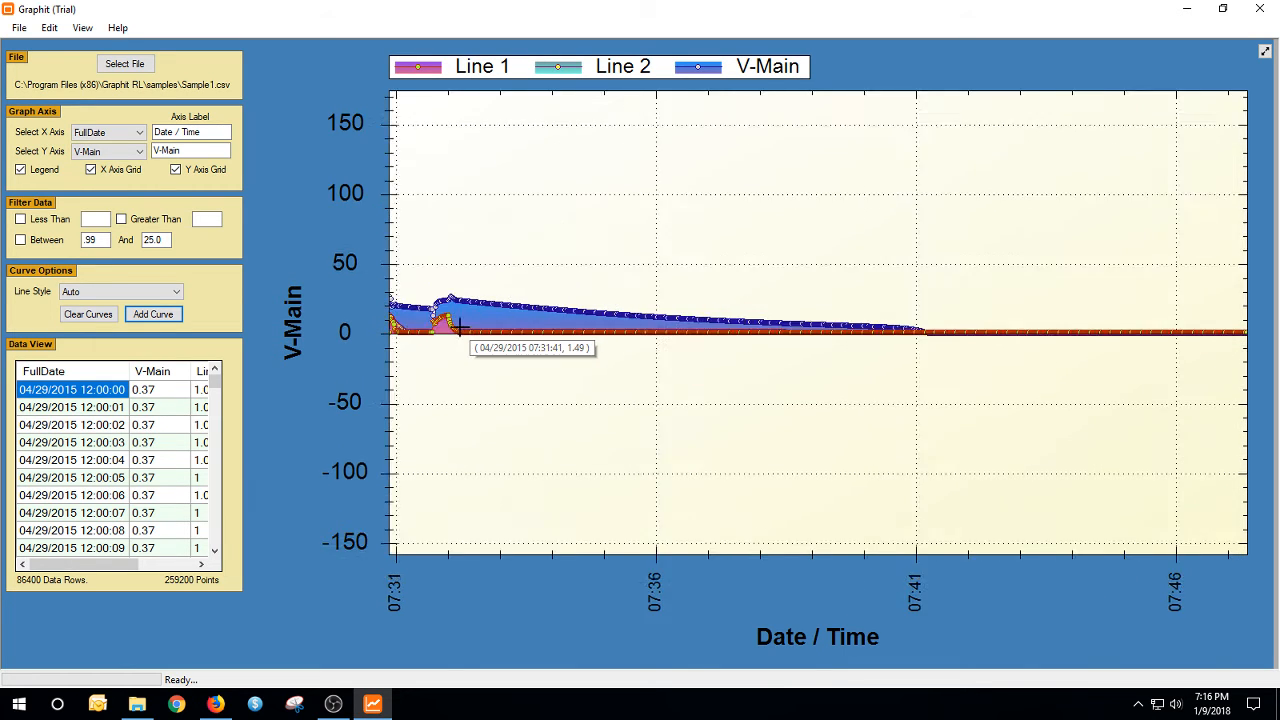
Examine the V-Main peaks around 07:31 up close, widening the time range to about 07:28 to 07:34.
left_click_drag(837, 327, 1176, 329)
scroll(816, 300, "up", 6)
scroll(1031, 277, "up", 10)
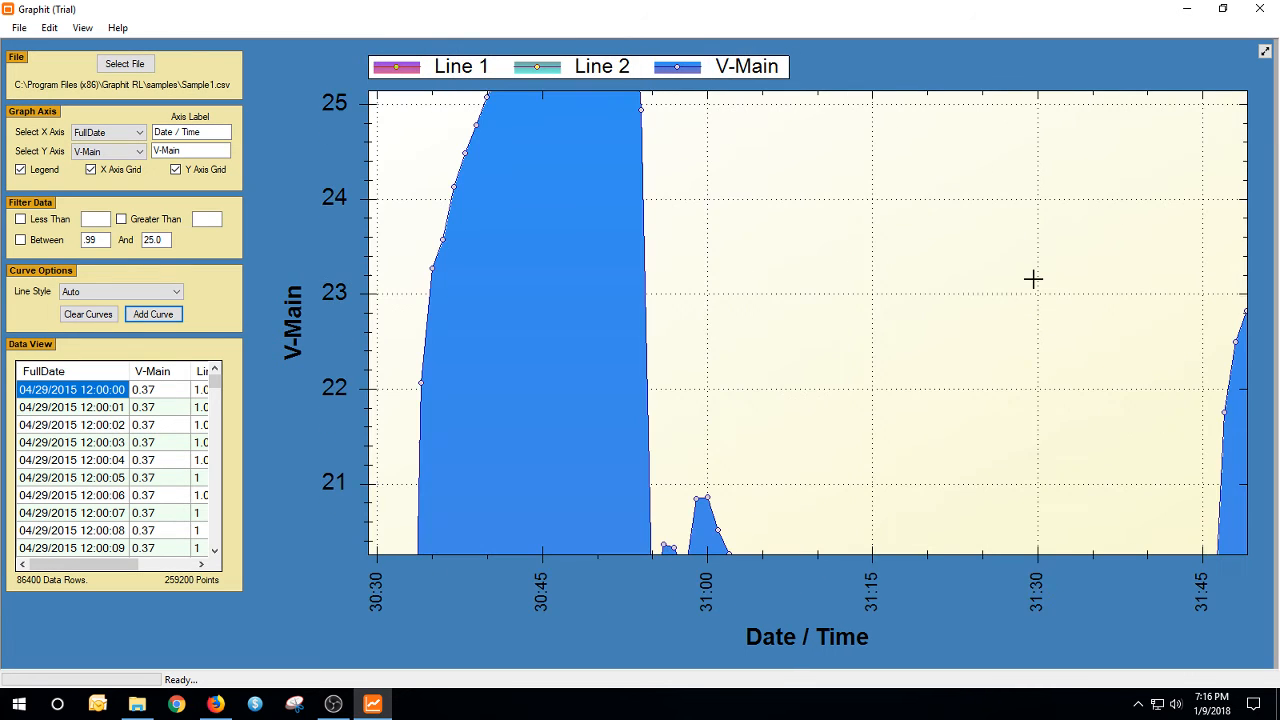
scroll(775, 380, "down", 3)
scroll(795, 383, "down", 6)
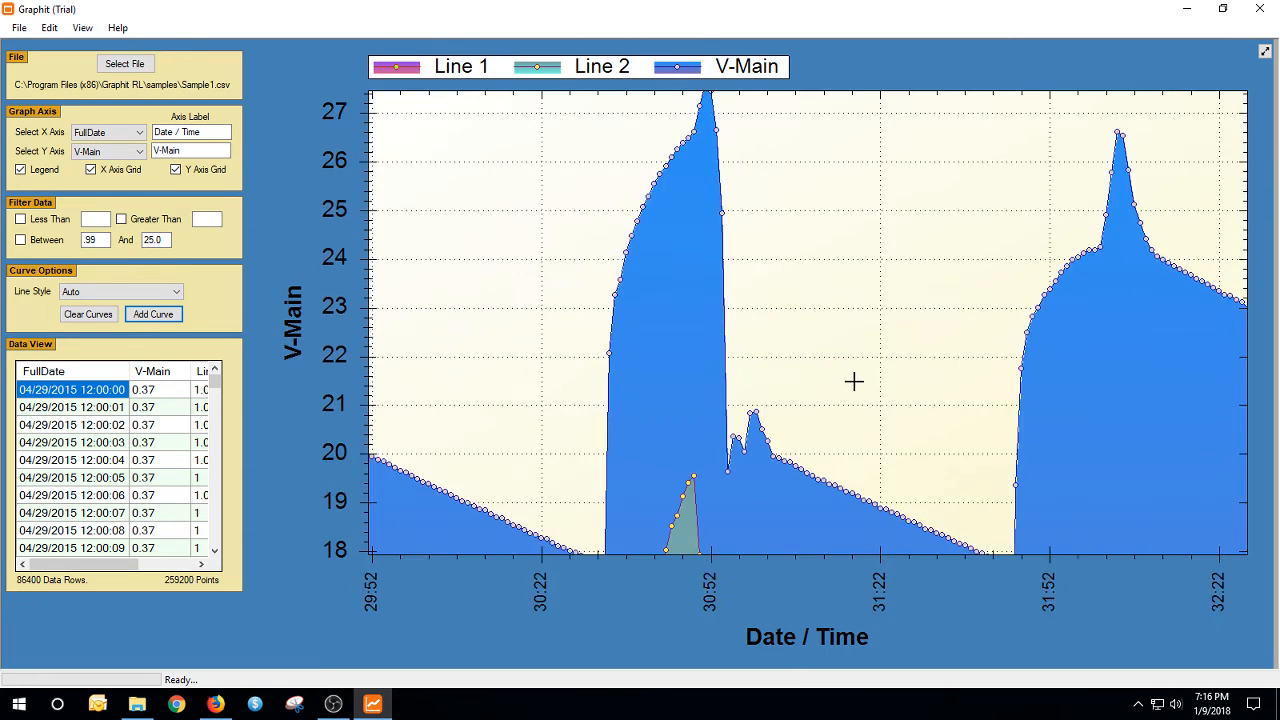
scroll(614, 335, "down", 1)
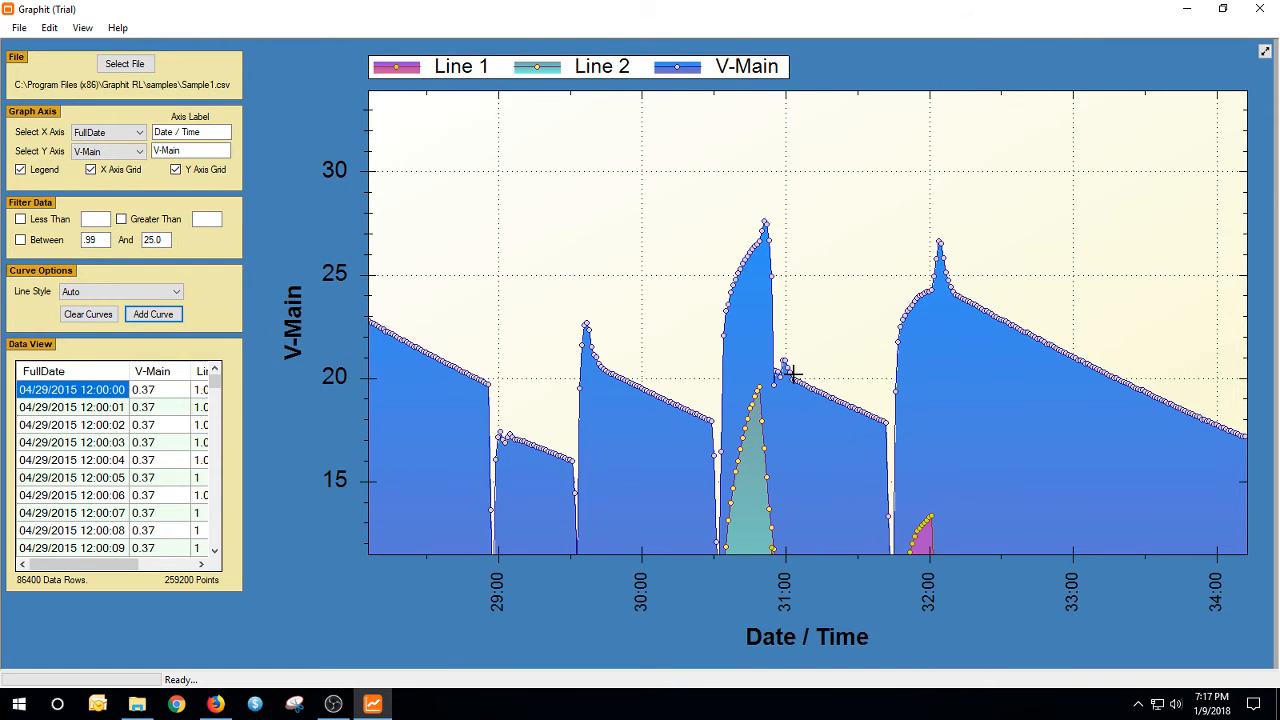
Zoom in on the V-Main drop near 07:31:02 and un-zoom the graph by one view change.
left_click_drag(783, 368, 798, 377)
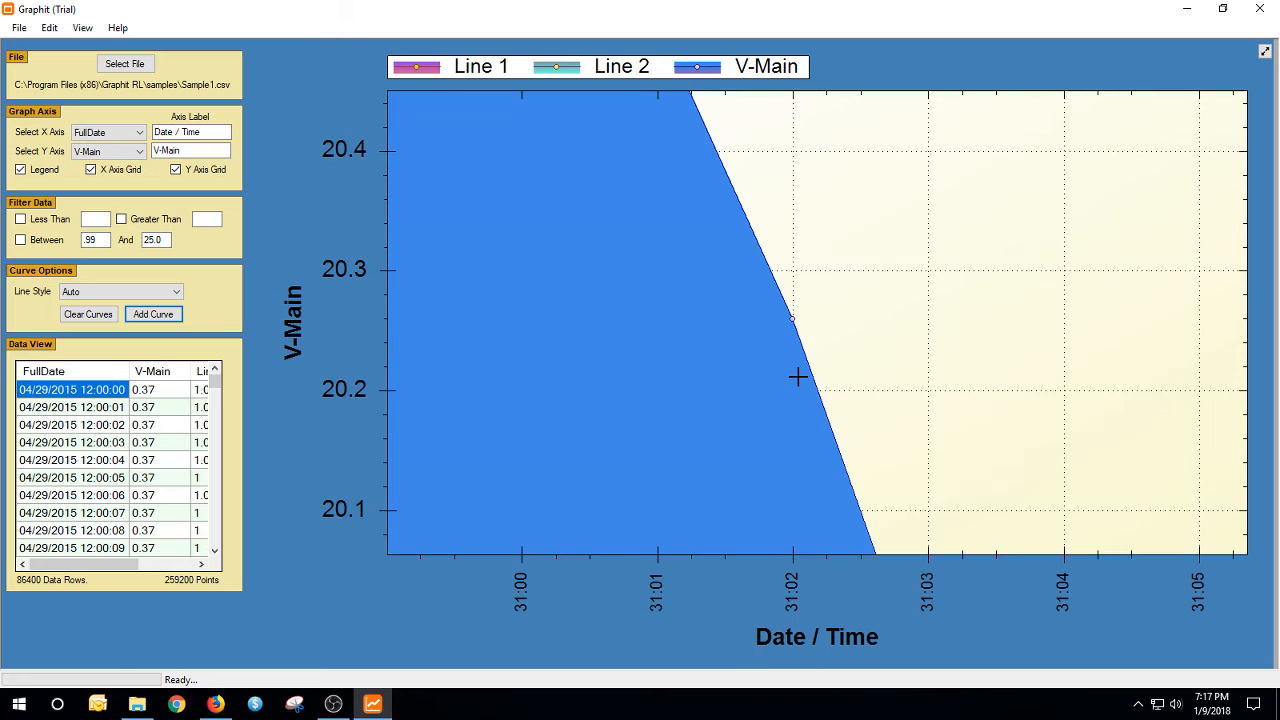
scroll(749, 291, "down", 5)
left_click_drag(742, 339, 786, 300)
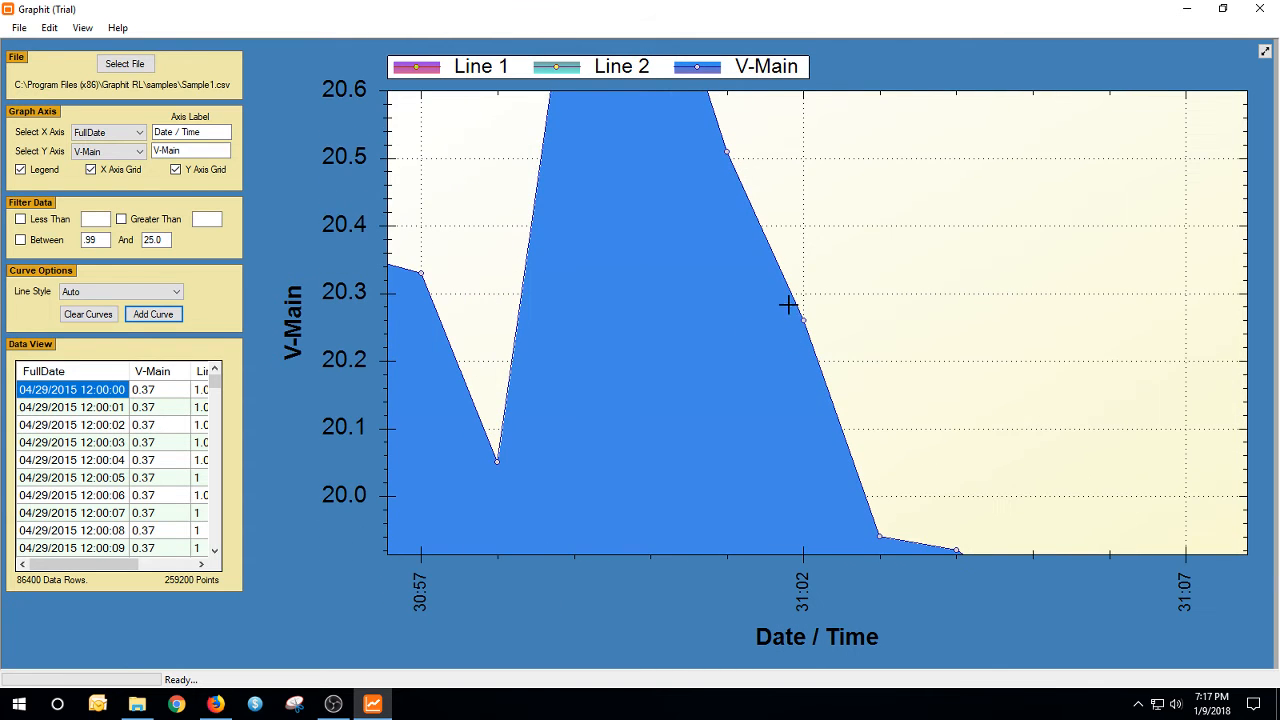
right_click(908, 332)
left_click(960, 433)
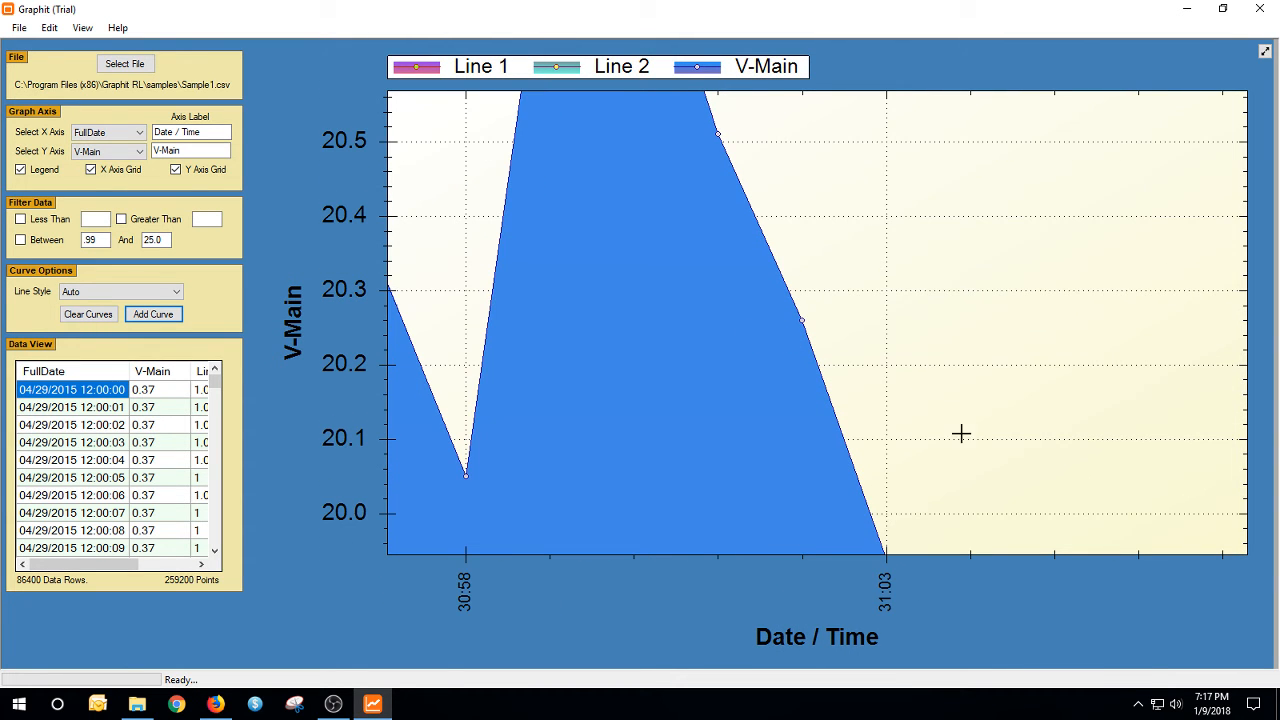
Set the graph scale to default, and pan and zoom out over the full-day curves.
right_click(892, 330)
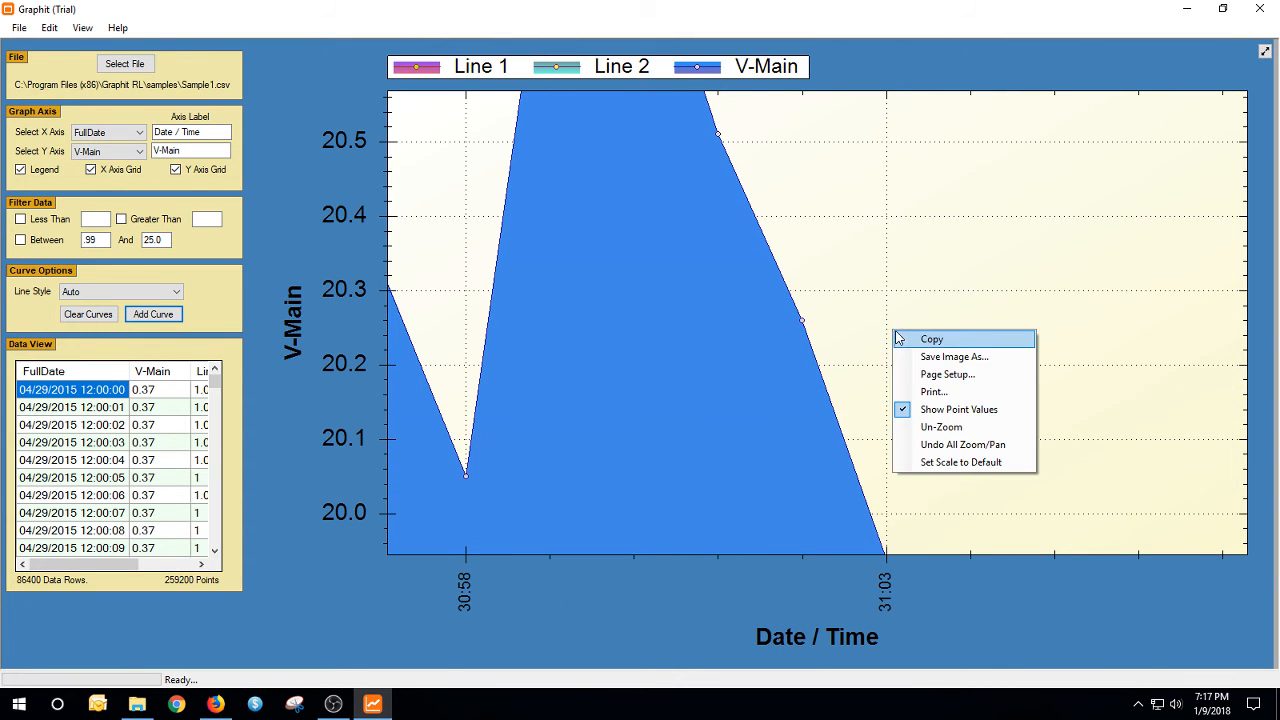
left_click(966, 470)
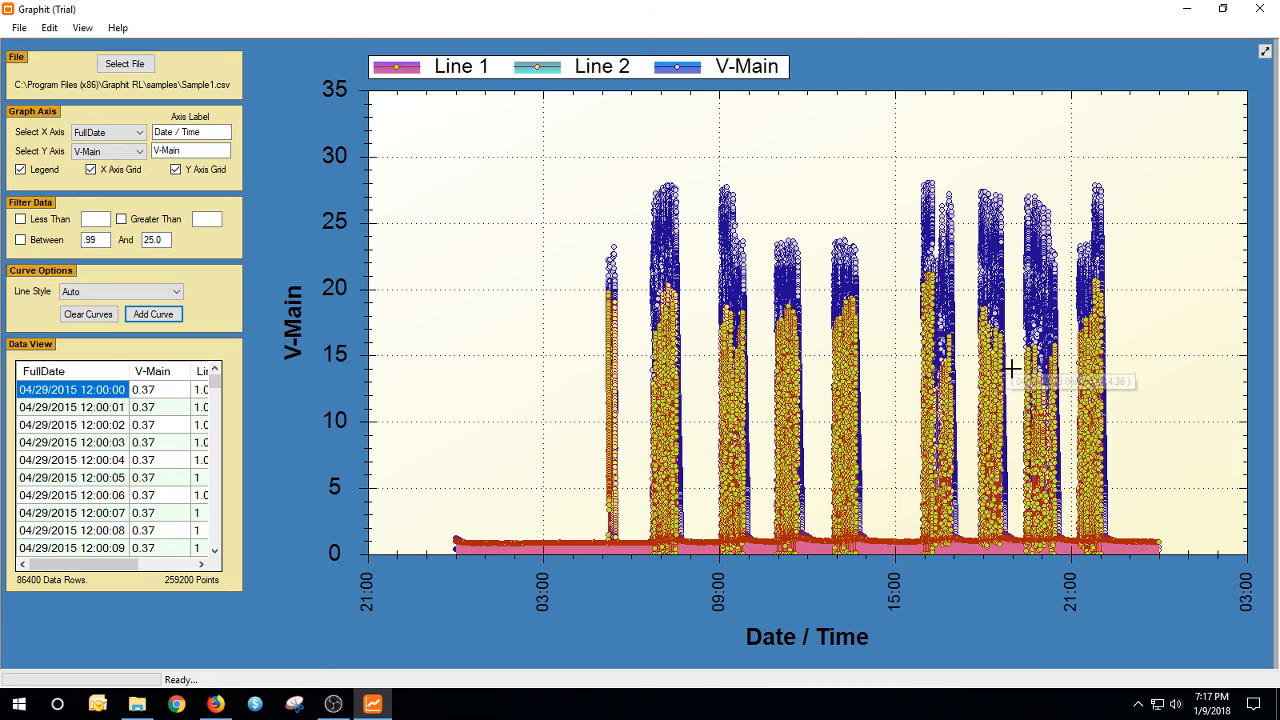
left_click_drag(980, 389, 827, 403)
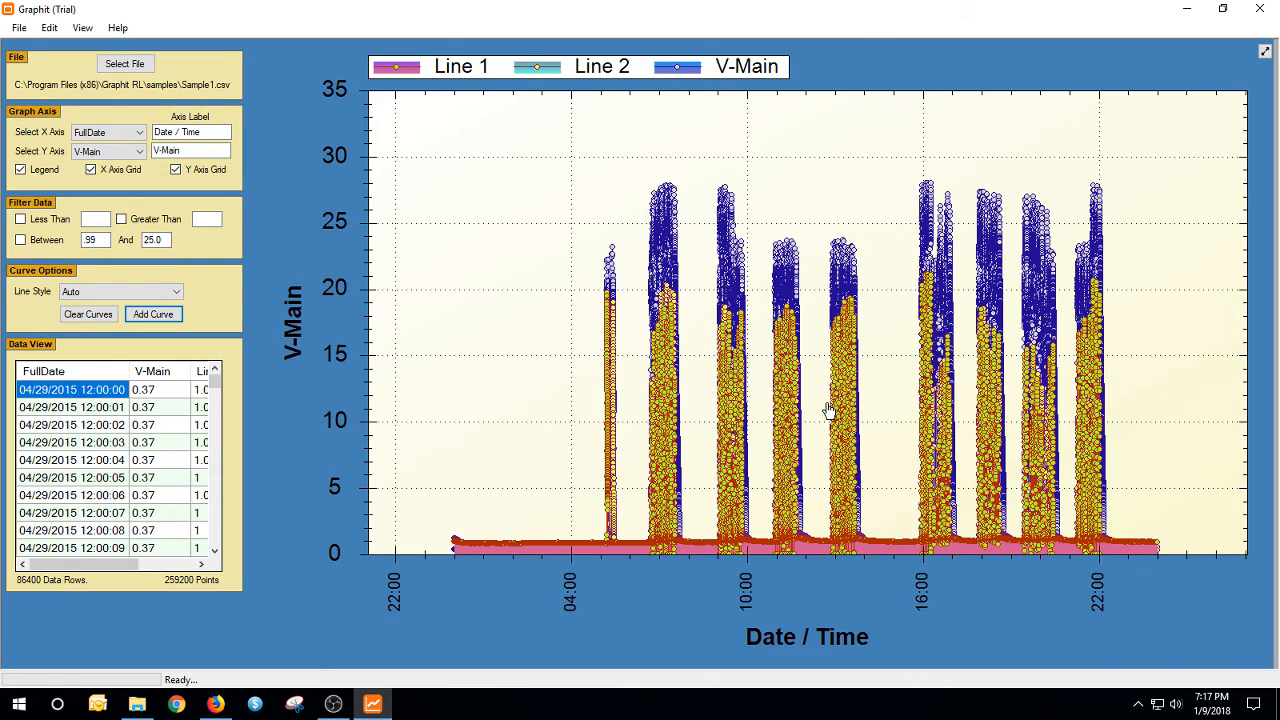
scroll(827, 410, "down", 4)
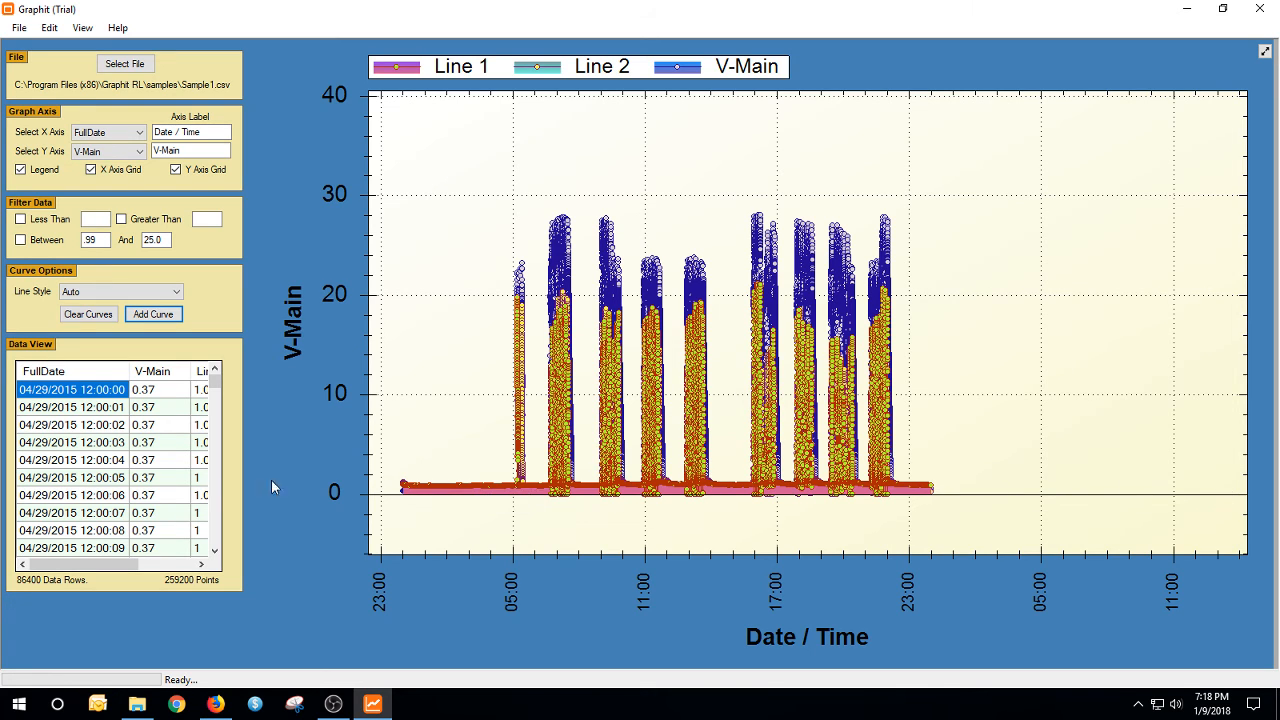
Set the graph scale back to default and clear all curves from the graph.
right_click(958, 361)
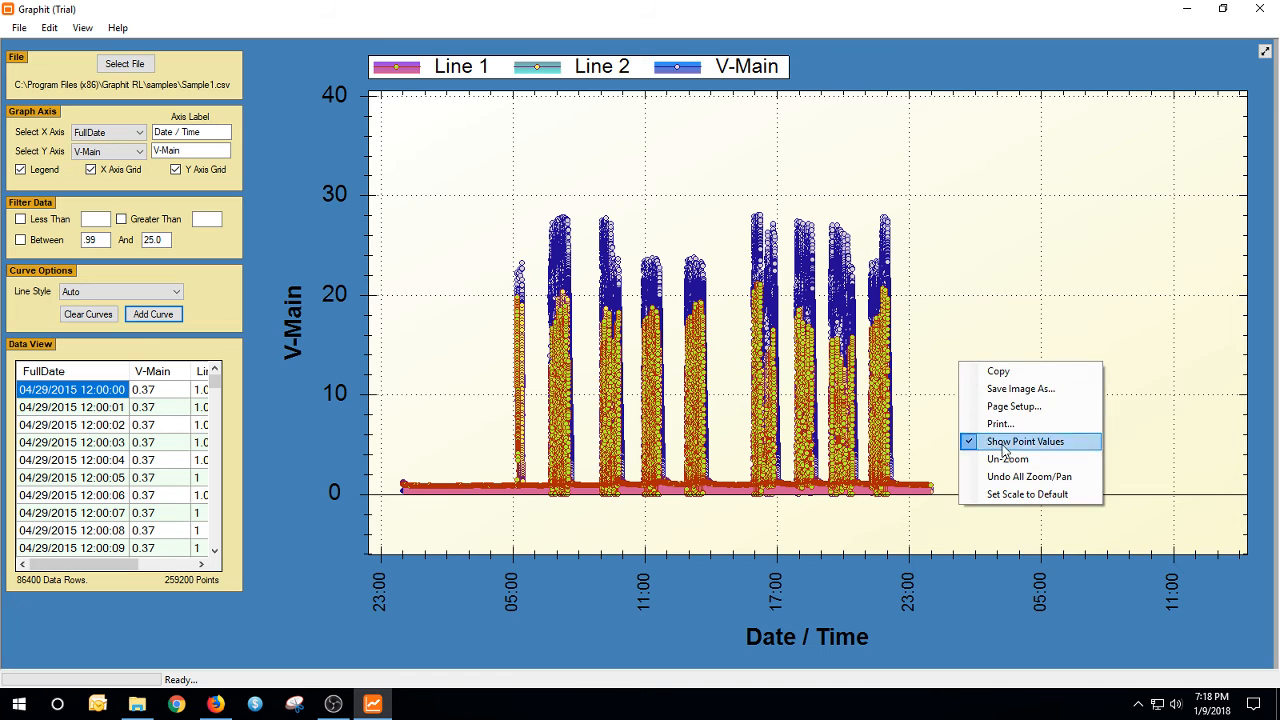
left_click(1006, 492)
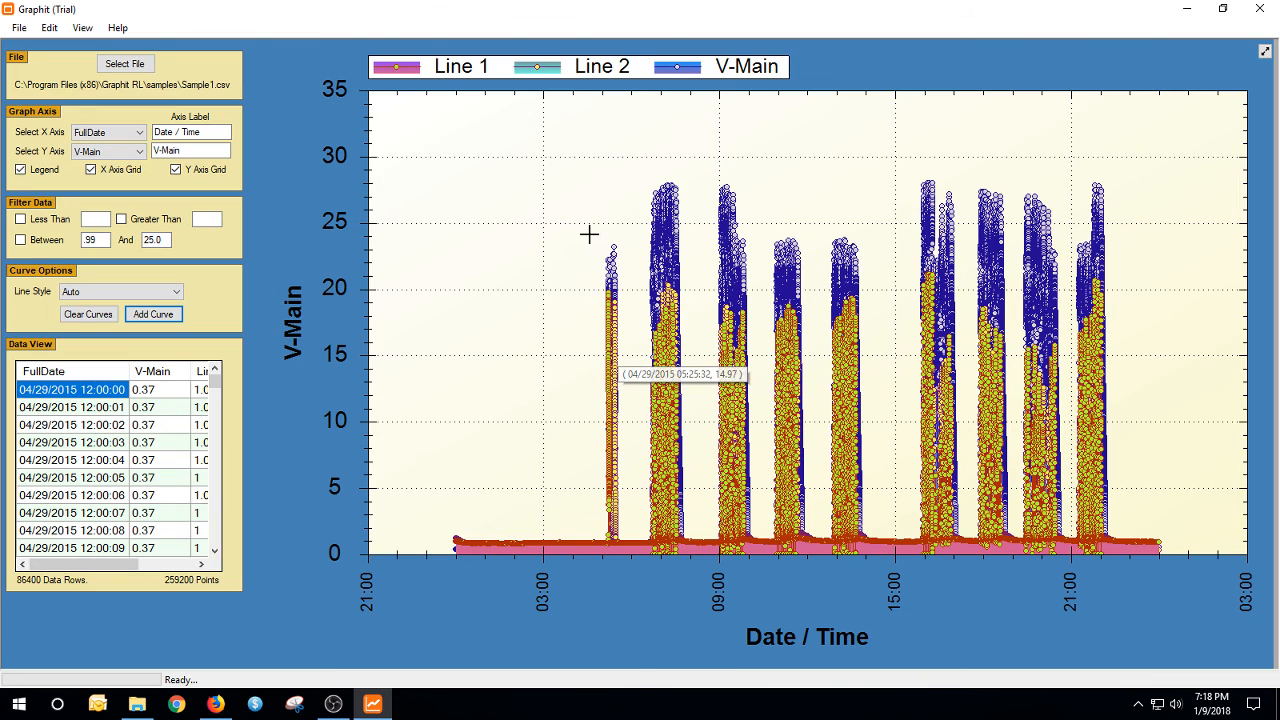
left_click(88, 316)
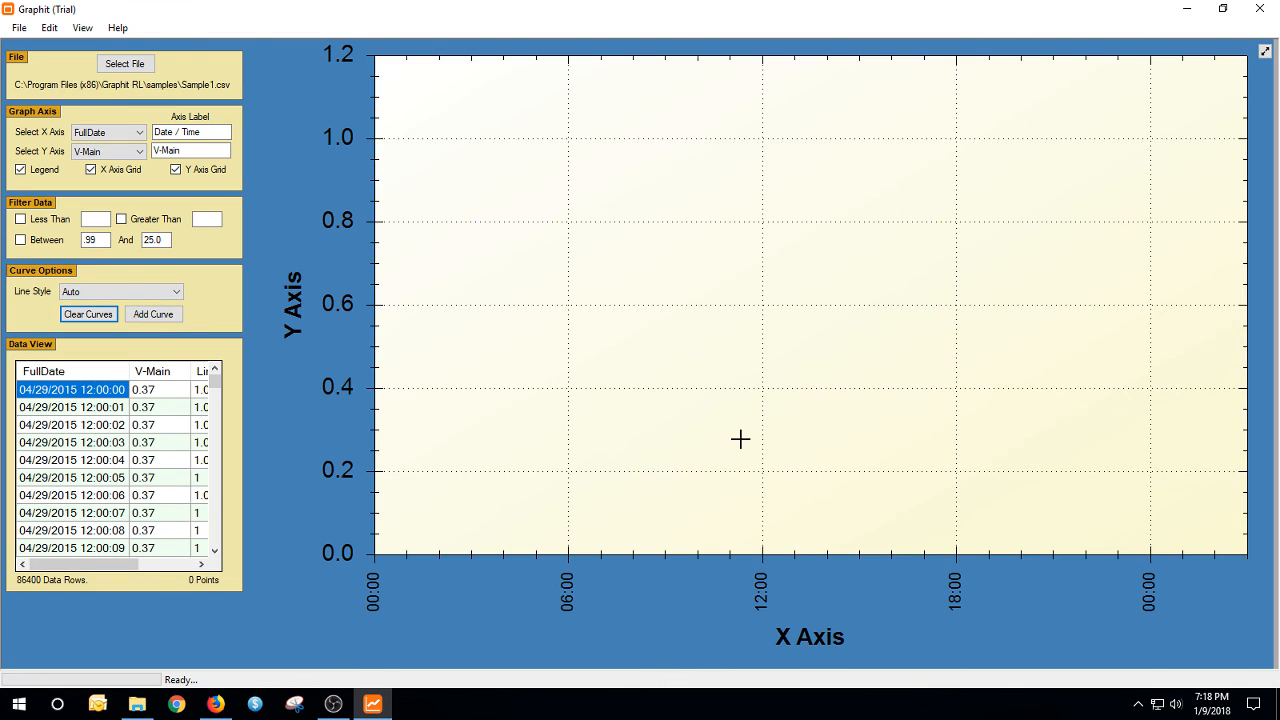